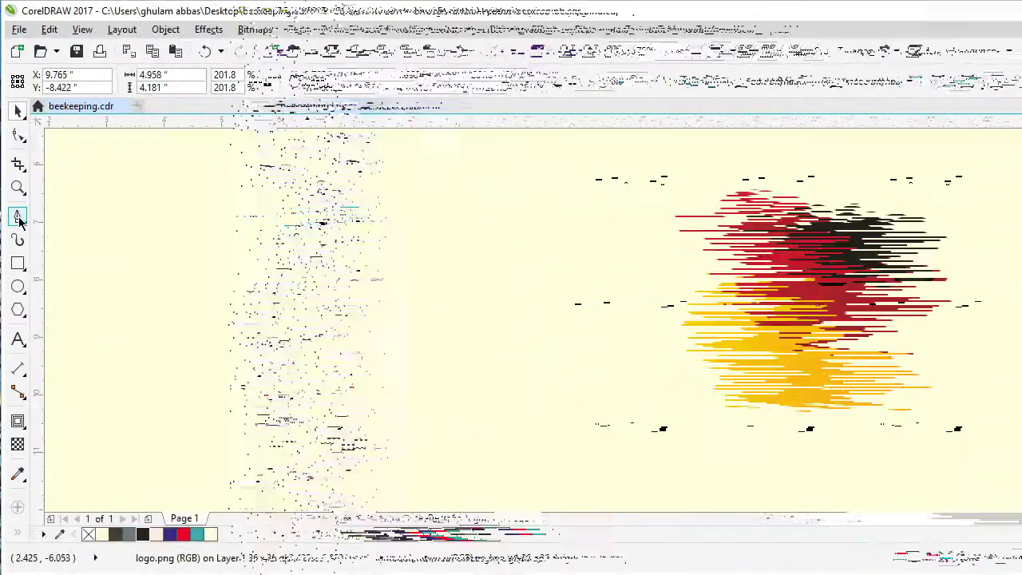
# - Start tracing the yellow logo shape with the Pen tool, from the notch in its bottom edge around its lower-left lobe
pyautogui.click(20, 218)
pyautogui.scroll(1, 575, 428)
pyautogui.scroll(1, 613, 326)
pyautogui.scroll(-1, 613, 334)
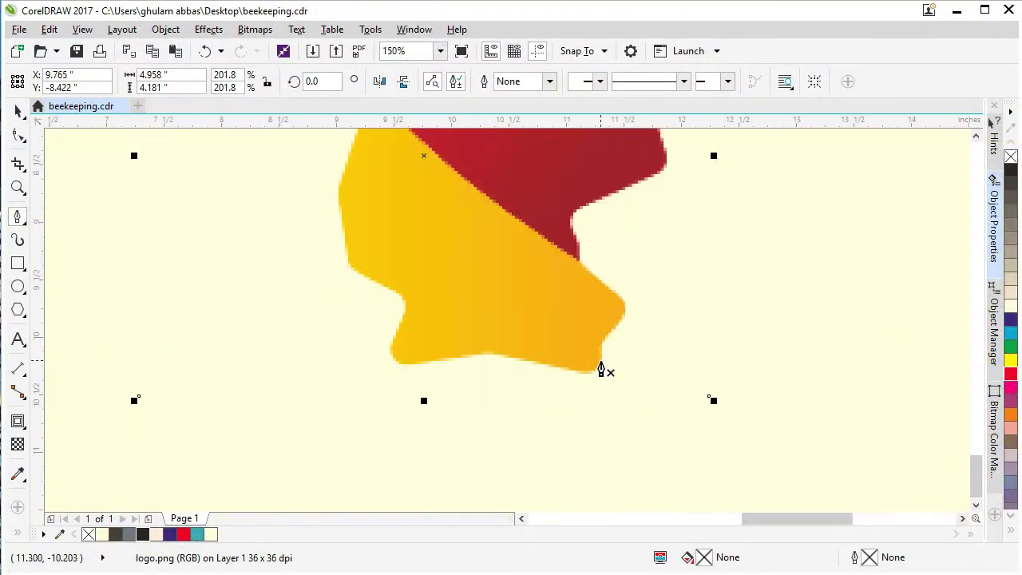
pyautogui.scroll(1, 600, 365)
pyautogui.click(385, 328)
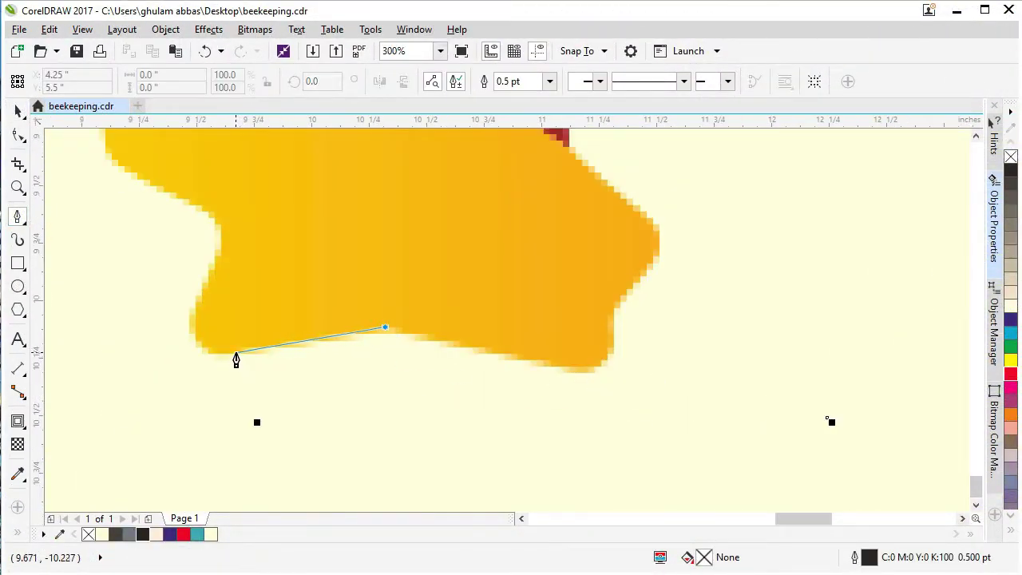
pyautogui.click(235, 353)
pyautogui.click(185, 321)
pyautogui.scroll(1, 212, 205)
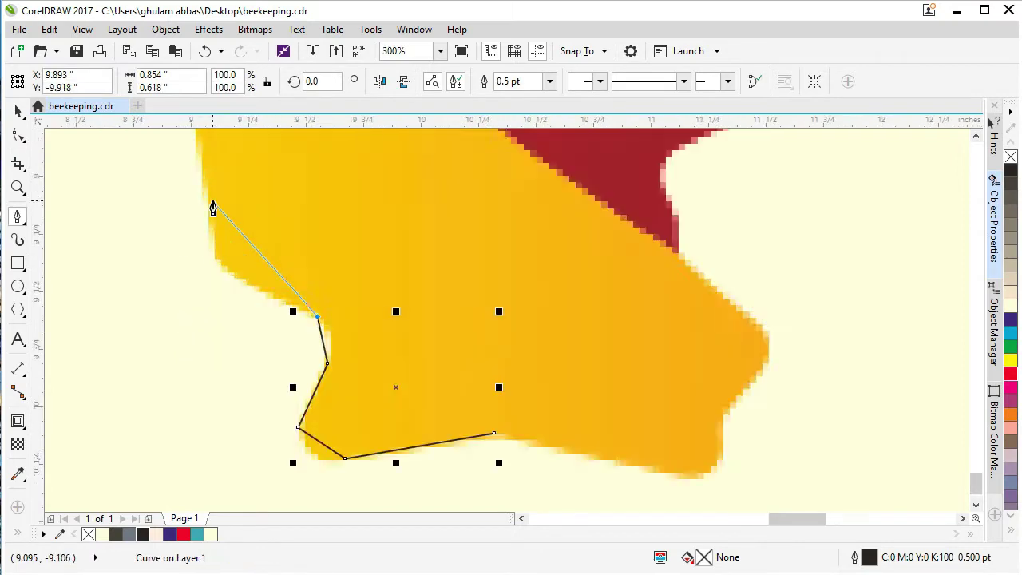
# - Continue the yellow shape's outline up its left edge to the top corner where it meets the red area
pyautogui.scroll(-1, 249, 340)
pyautogui.click(227, 276)
pyautogui.scroll(-1, 227, 280)
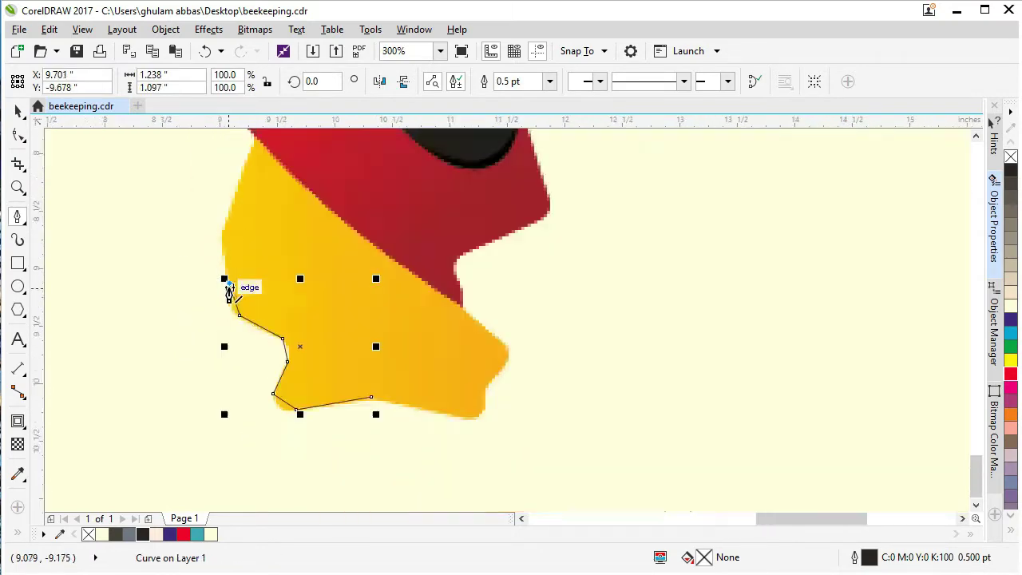
pyautogui.scroll(2, 222, 213)
pyautogui.click(215, 300)
pyautogui.scroll(-3, 239, 255)
pyautogui.scroll(3, 279, 189)
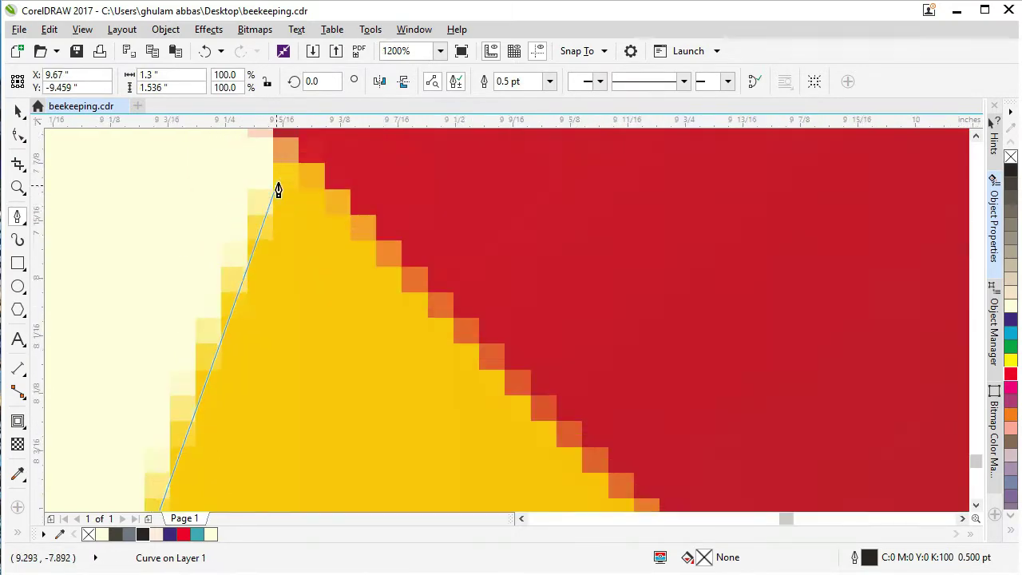
pyautogui.scroll(-1, 255, 229)
pyautogui.click(260, 212)
# - Trace the diagonal red-yellow boundary and the right-hand lobe, and close the outline at its starting node in the bottom notch
pyautogui.scroll(-2, 218, 274)
pyautogui.scroll(1, 480, 439)
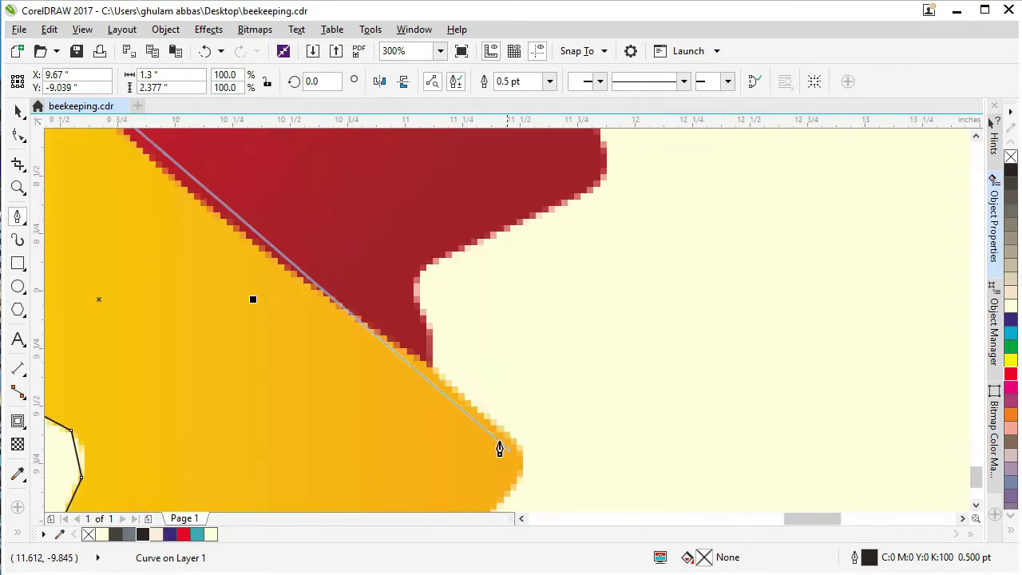
pyautogui.click(515, 454)
pyautogui.scroll(-1, 520, 431)
pyautogui.scroll(1, 522, 429)
pyautogui.click(508, 441)
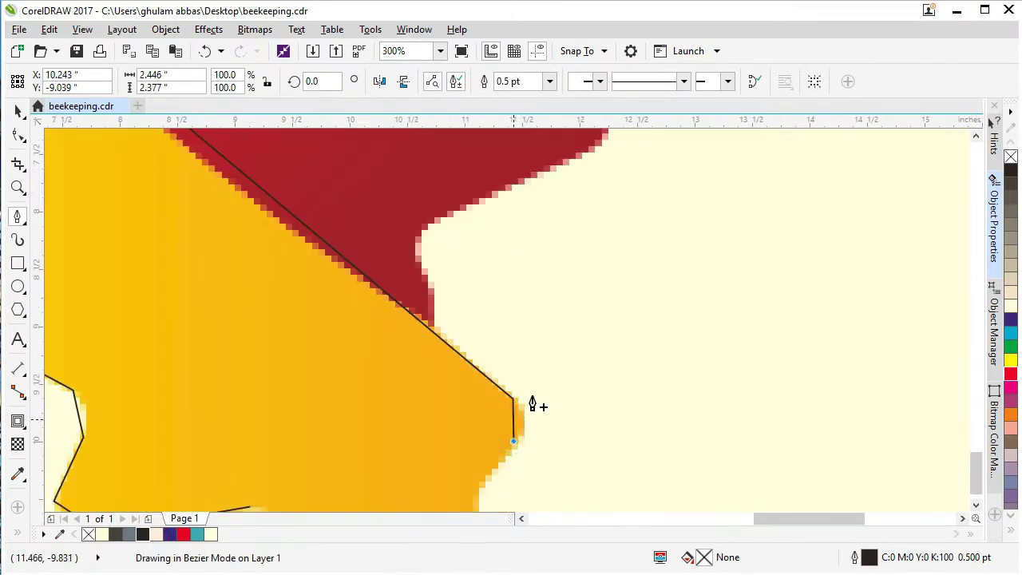
pyautogui.scroll(-1, 535, 404)
pyautogui.scroll(1, 500, 472)
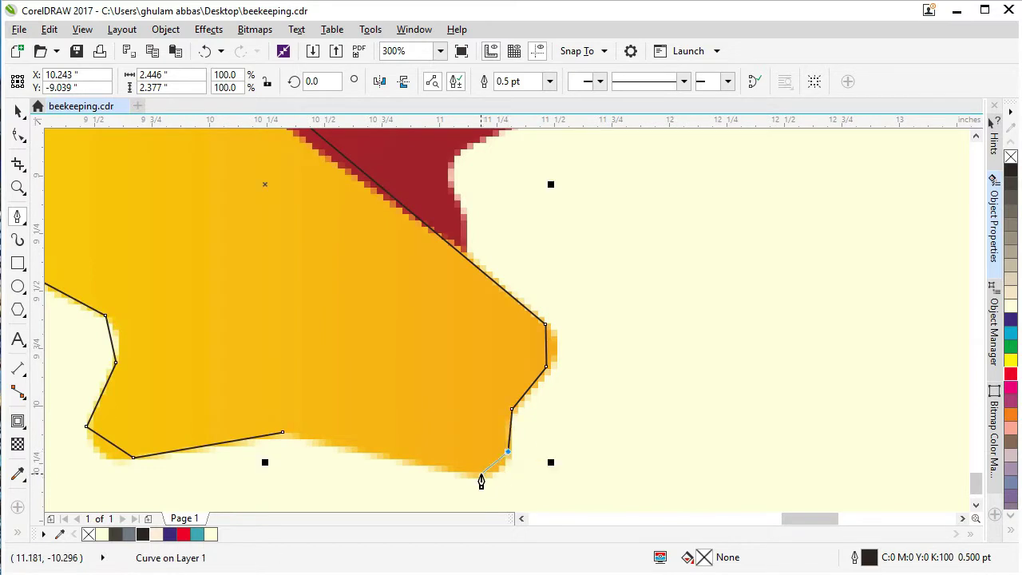
# - Select all nodes of the yellow shape's outline with the Shape tool and convert its segments to curves
pyautogui.click(17, 138)
pyautogui.scroll(-1, 572, 358)
pyautogui.scroll(-1, 397, 276)
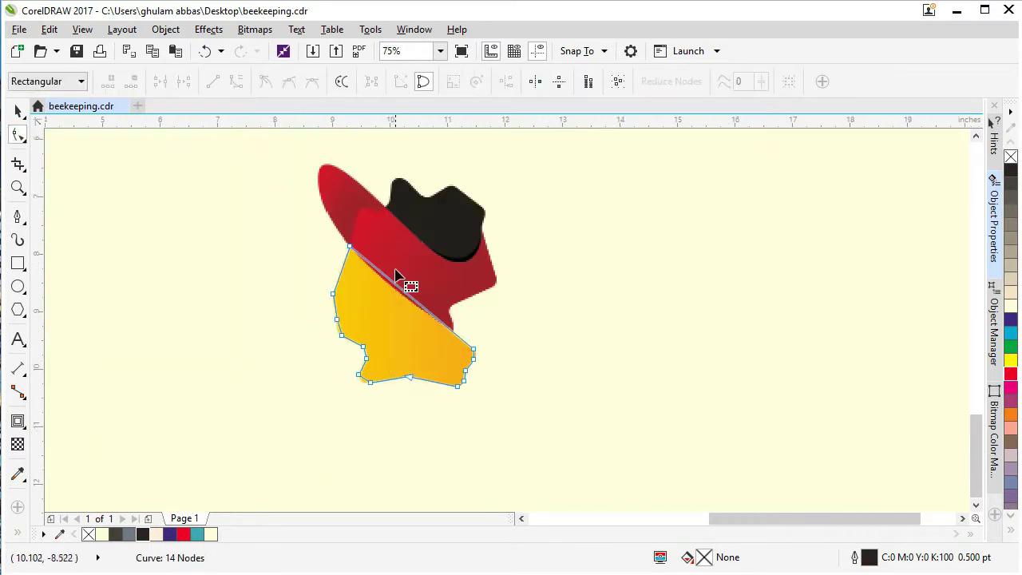
pyautogui.rightClick(388, 357)
pyautogui.click(431, 420)
# - Bend the outline's long diagonal segment to follow the boundary between the red and yellow areas
pyautogui.scroll(1, 392, 281)
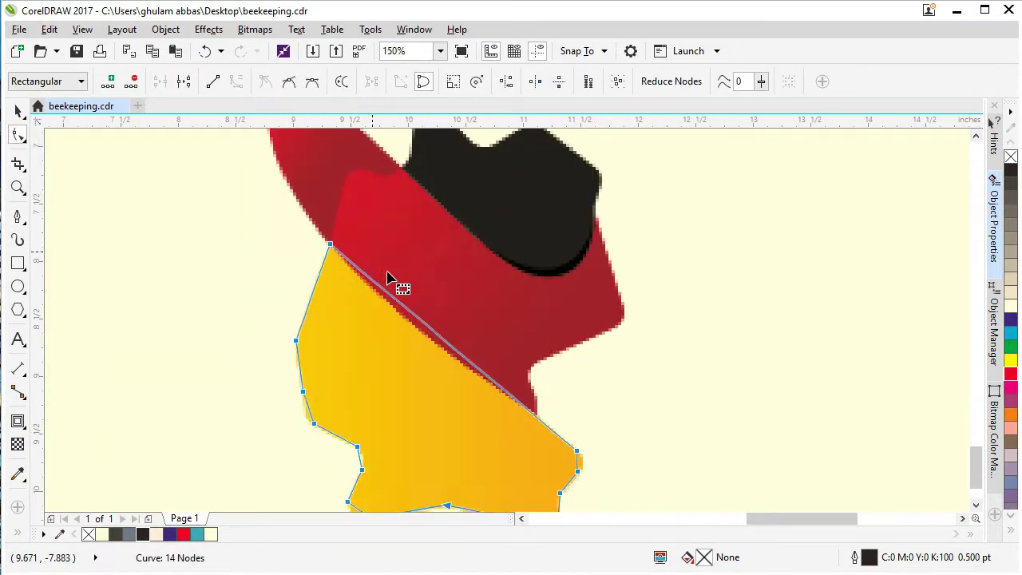
pyautogui.scroll(1, 440, 349)
pyautogui.moveTo(445, 336); pyautogui.dragTo(434, 343)
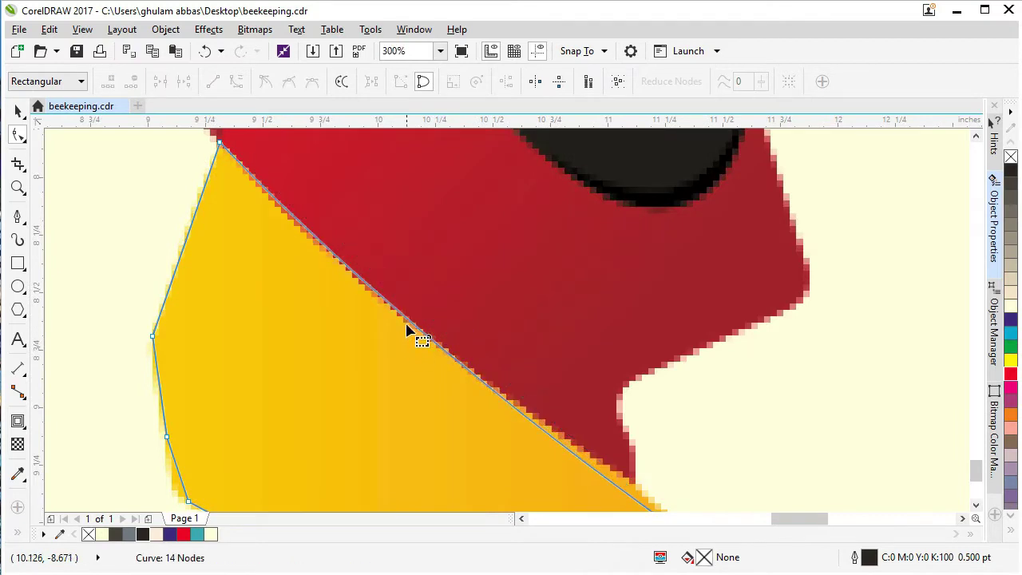
pyautogui.scroll(-1, 411, 334)
# - Curve the segment at the lower part of the yellow shape's left edge and delete the surplus node above it
pyautogui.scroll(2, 296, 407)
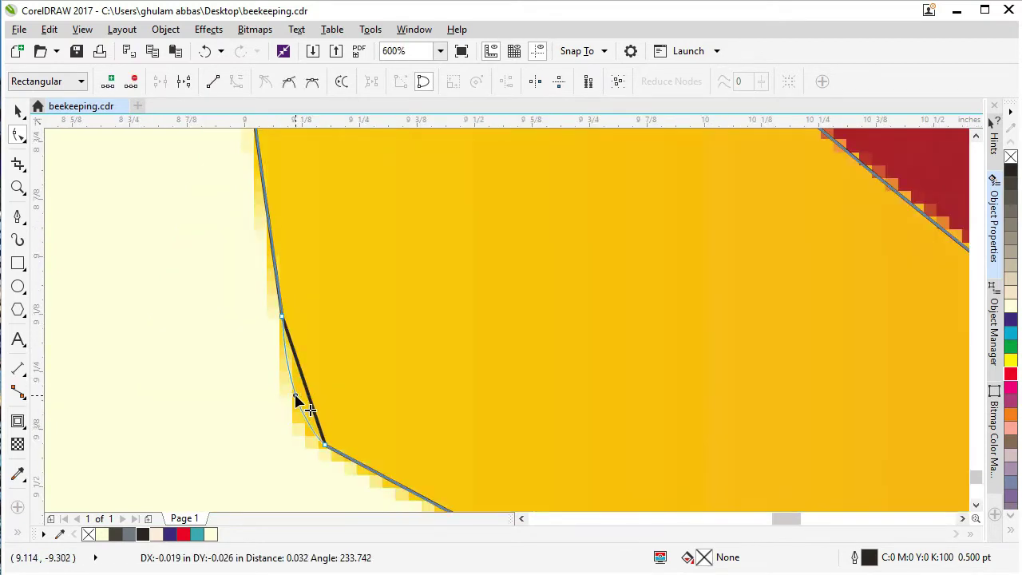
pyautogui.moveTo(295, 399); pyautogui.dragTo(295, 401)
pyautogui.scroll(-1, 294, 435)
pyautogui.press('Delete')
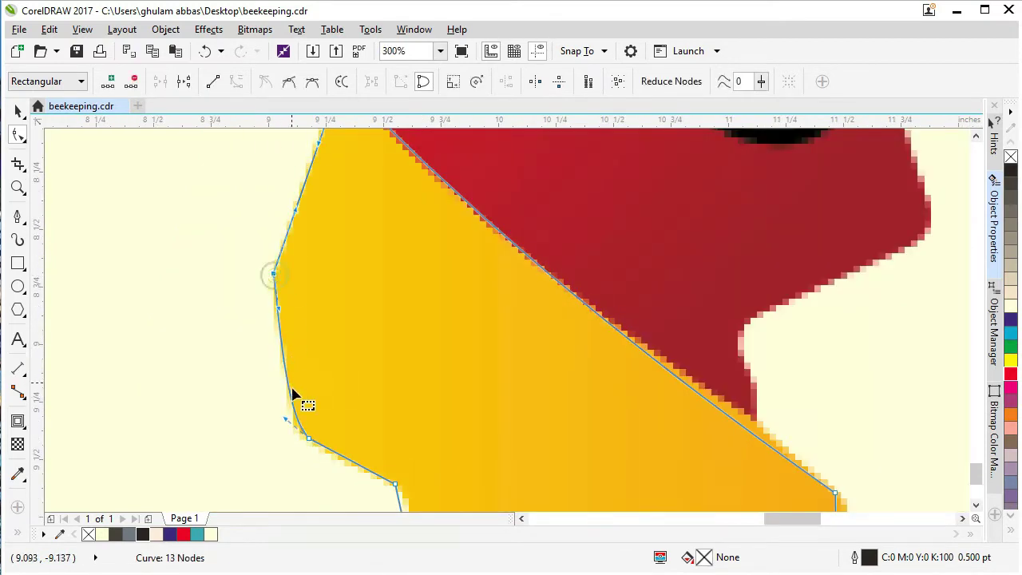
# - Reshape the left-edge curve through its control handles so it follows the yellow shape down to the lower-left corner
pyautogui.scroll(1, 294, 392)
pyautogui.moveTo(265, 227); pyautogui.dragTo(281, 290)
pyautogui.moveTo(280, 448); pyautogui.dragTo(272, 456)
pyautogui.scroll(-1, 315, 263)
pyautogui.scroll(-1, 320, 232)
pyautogui.scroll(1, 314, 222)
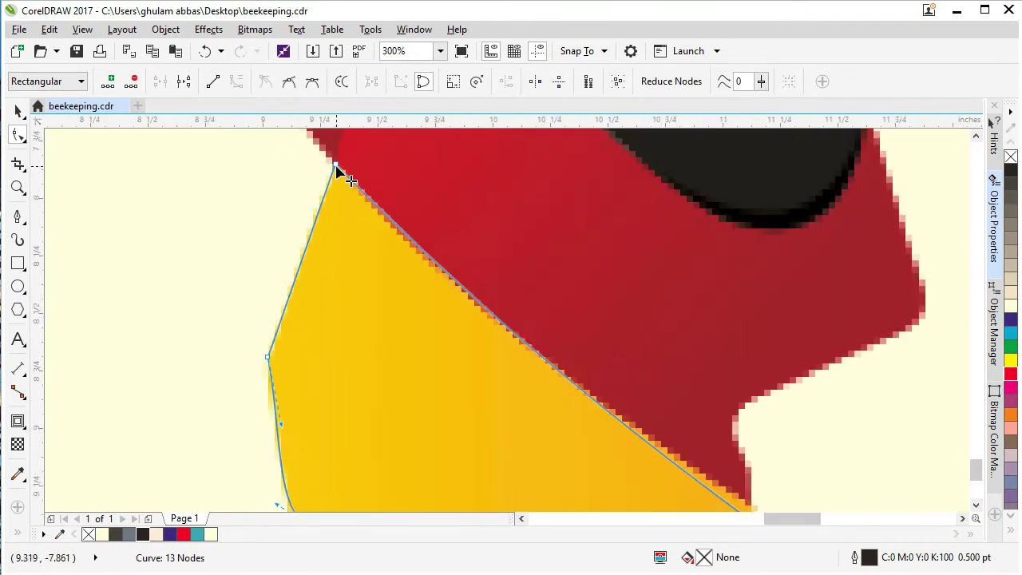
# - Refine the diagonal curve's control handles to match the red-yellow boundary down to the right-hand lobe
pyautogui.scroll(-1, 346, 178)
pyautogui.scroll(1, 336, 187)
pyautogui.moveTo(422, 258); pyautogui.dragTo(393, 267)
pyautogui.scroll(-1, 392, 267)
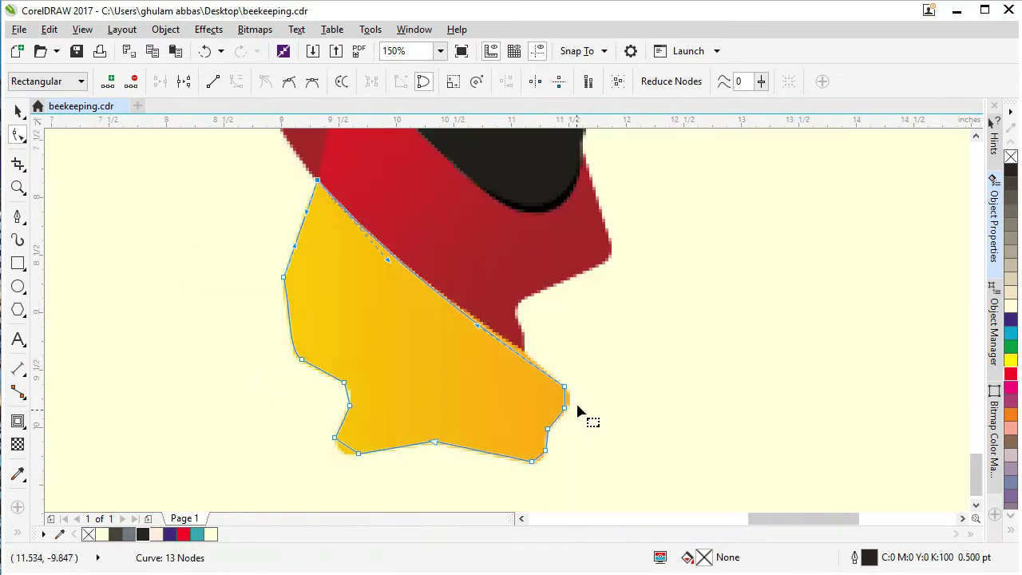
pyautogui.scroll(1, 579, 412)
pyautogui.scroll(1, 564, 380)
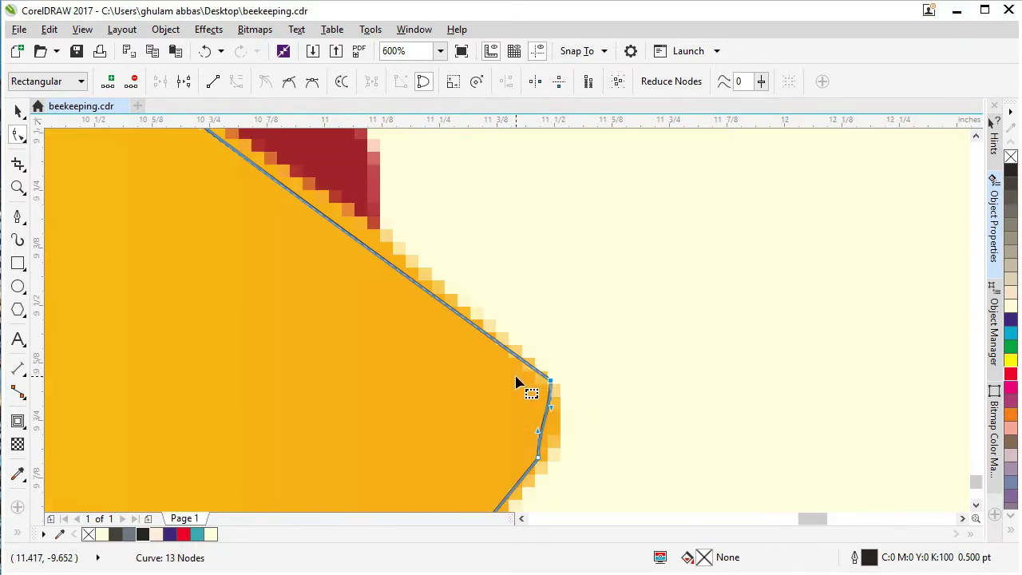
pyautogui.scroll(-1, 523, 384)
pyautogui.moveTo(364, 253); pyautogui.dragTo(377, 252)
pyautogui.scroll(-1, 377, 252)
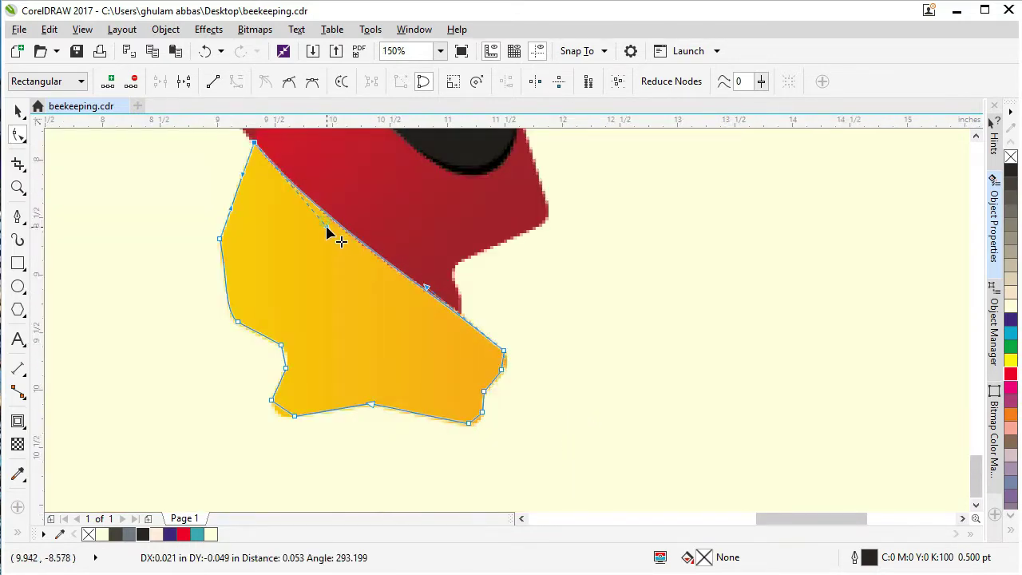
# - Round the right-hand lobe of the yellow outline by bending its short segment, deleting the node below, and adjusting the handles
pyautogui.scroll(2, 511, 385)
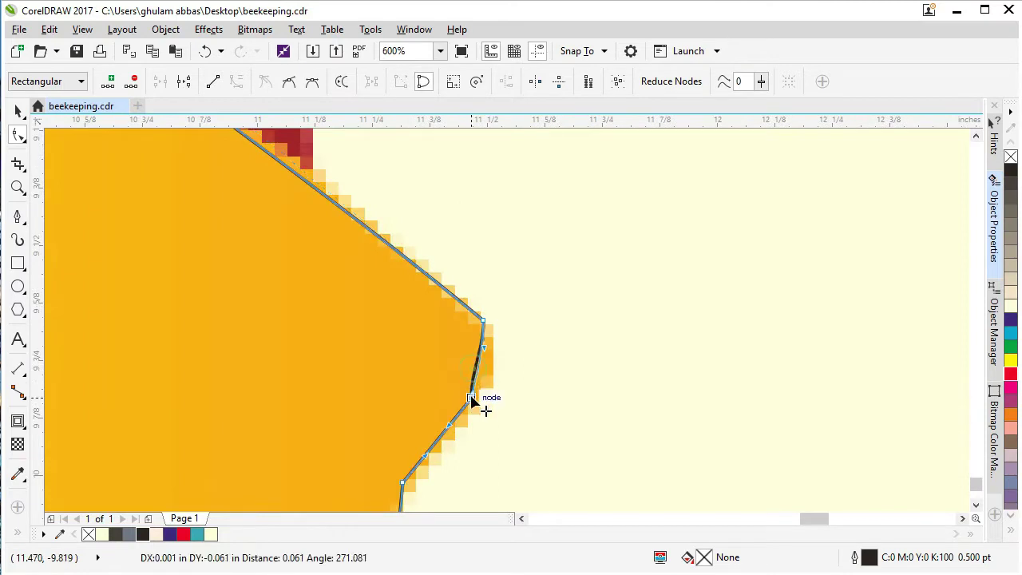
pyautogui.moveTo(479, 364)
pyautogui.mouseDown()
pyautogui.moveTo(506, 372)
pyautogui.moveTo(493, 361)
pyautogui.mouseUp()
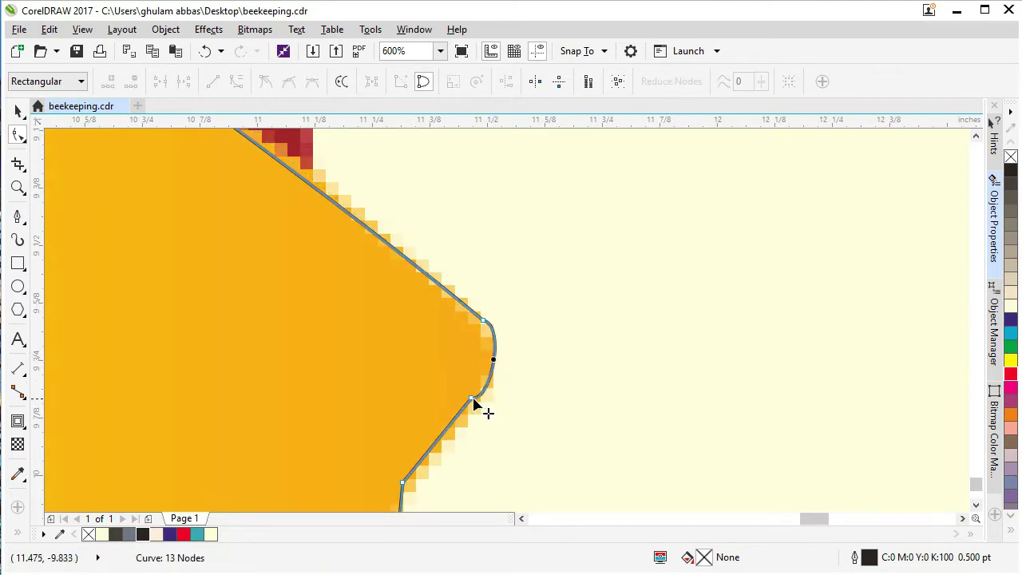
pyautogui.doubleClick(473, 398)
pyautogui.moveTo(543, 333); pyautogui.dragTo(531, 388)
pyautogui.scroll(-1, 534, 387)
pyautogui.scroll(1, 499, 428)
pyautogui.moveTo(571, 286); pyautogui.dragTo(570, 285)
pyautogui.scroll(-1, 472, 352)
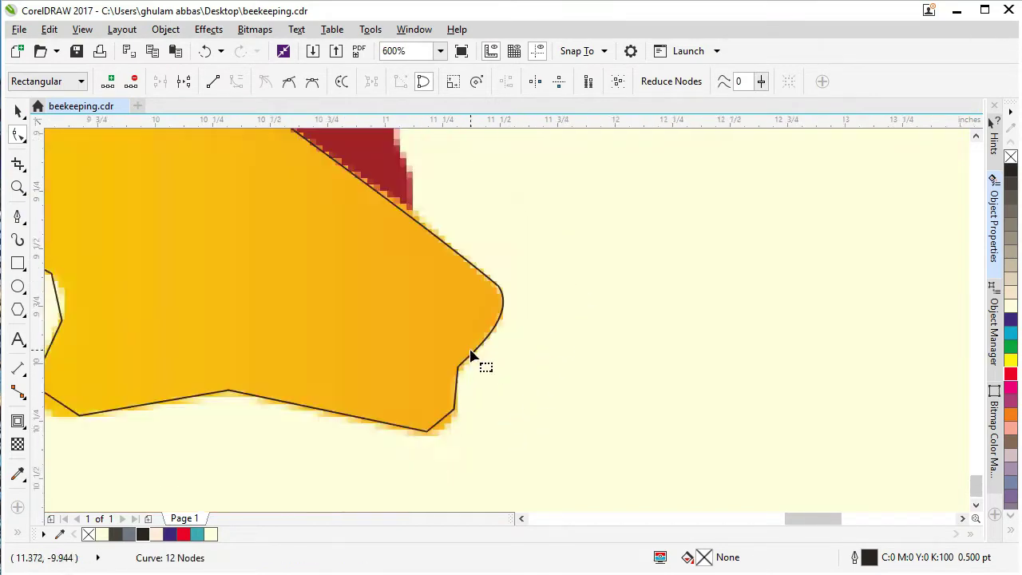
# - Round the lower-right corner of the yellow outline and match the bottom edge to the logo image
pyautogui.scroll(2, 475, 406)
pyautogui.scroll(-1, 410, 375)
pyautogui.moveTo(379, 416); pyautogui.dragTo(399, 418)
pyautogui.scroll(-1, 451, 388)
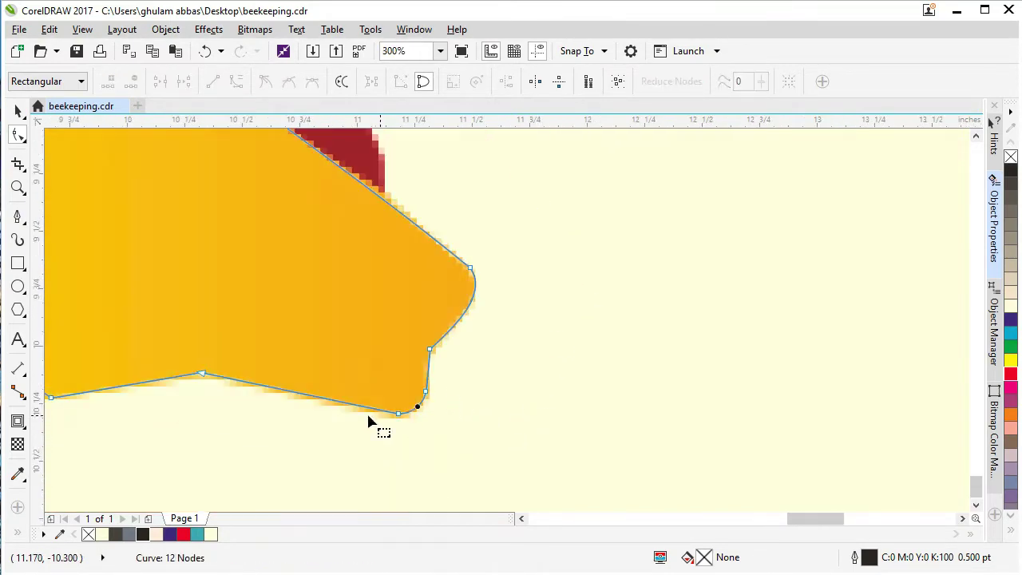
pyautogui.scroll(-1, 352, 401)
pyautogui.scroll(1, 305, 390)
pyautogui.click(250, 387)
# - Start a Pen outline of the dark red brim at the yellow shape's top corner, going up its left edge and around its rounded tip
pyautogui.scroll(-1, 340, 413)
pyautogui.scroll(-1, 340, 415)
pyautogui.scroll(1, 227, 188)
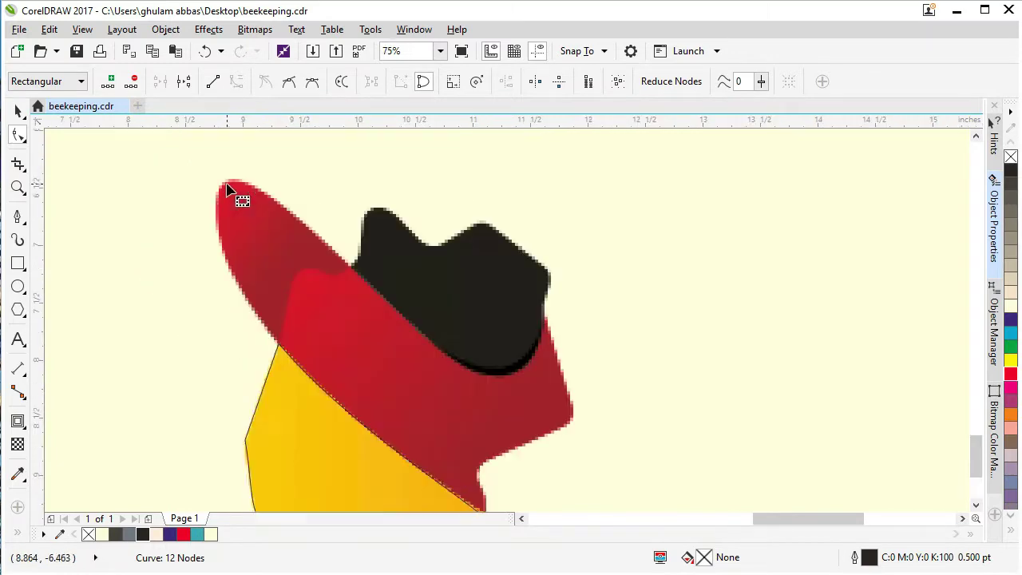
pyautogui.click(17, 214)
pyautogui.scroll(4, 278, 347)
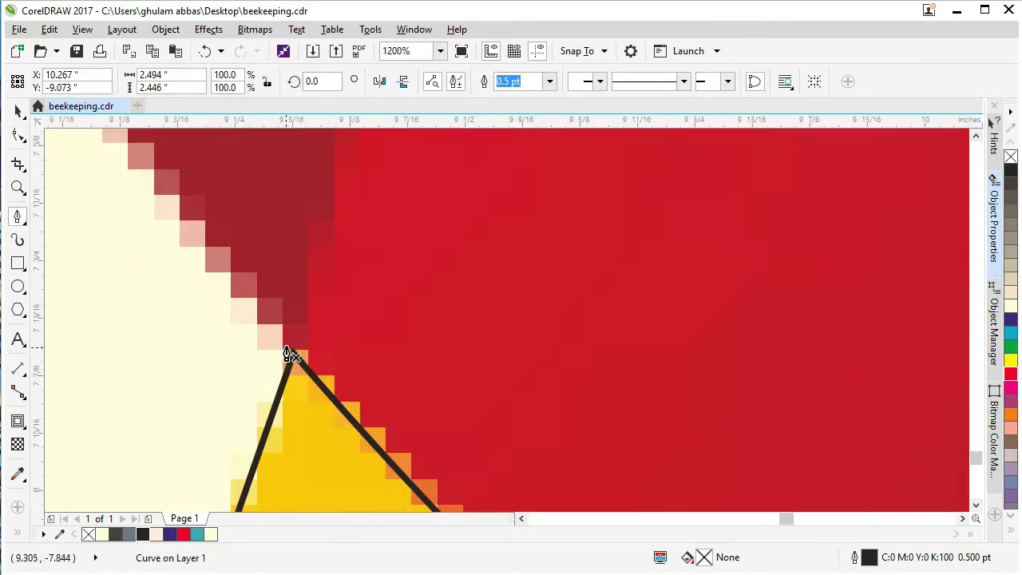
pyautogui.click(278, 346)
pyautogui.scroll(-4, 278, 348)
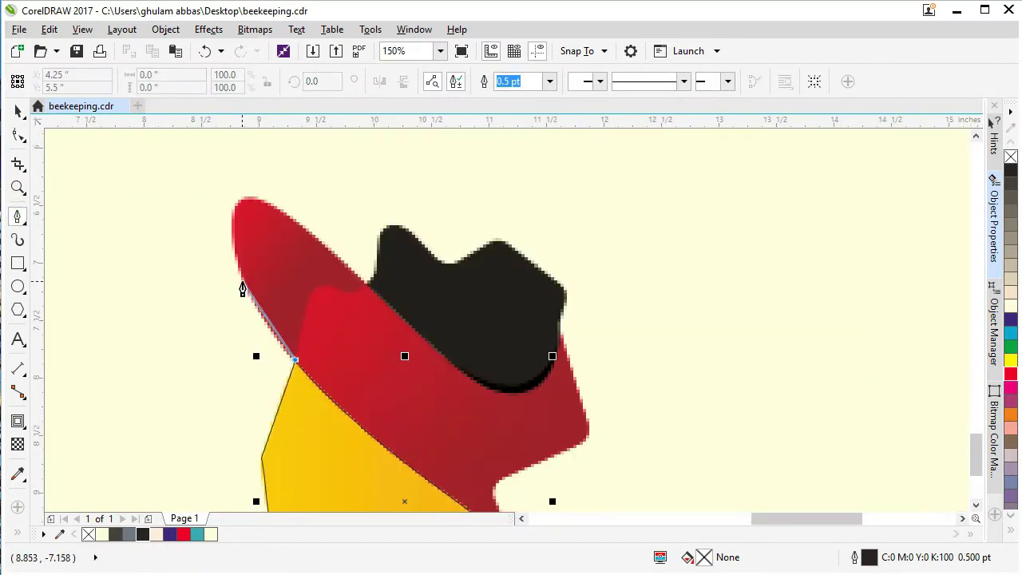
pyautogui.click(234, 219)
pyautogui.scroll(4, 266, 192)
pyautogui.scroll(-2, 281, 271)
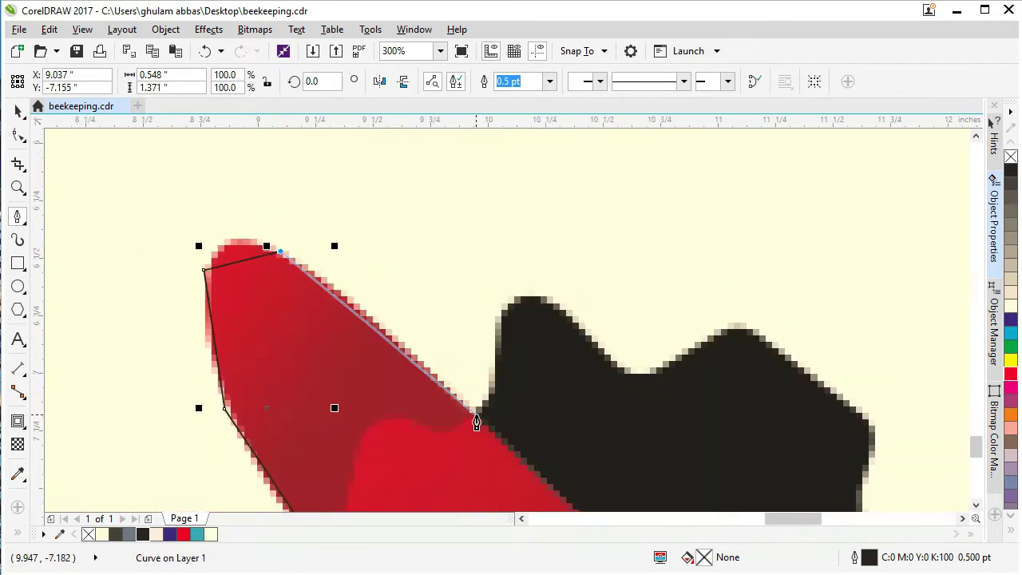
# - Continue the brim outline down to the black shape, back along the bright red area, and close it at its starting node
pyautogui.click(470, 412)
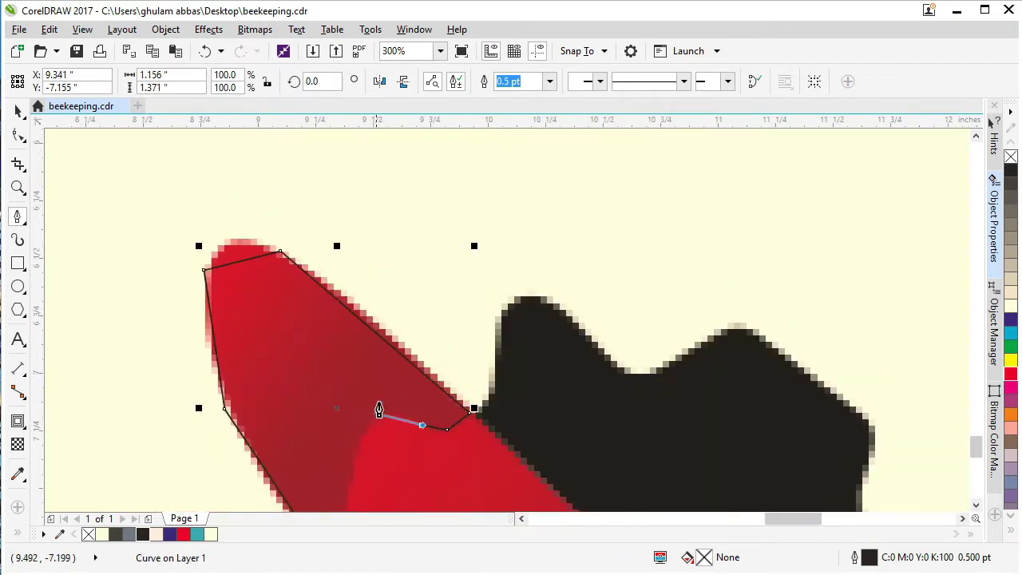
pyautogui.scroll(-2, 378, 410)
pyautogui.click(359, 481)
pyautogui.scroll(2, 351, 495)
pyautogui.scroll(-2, 335, 431)
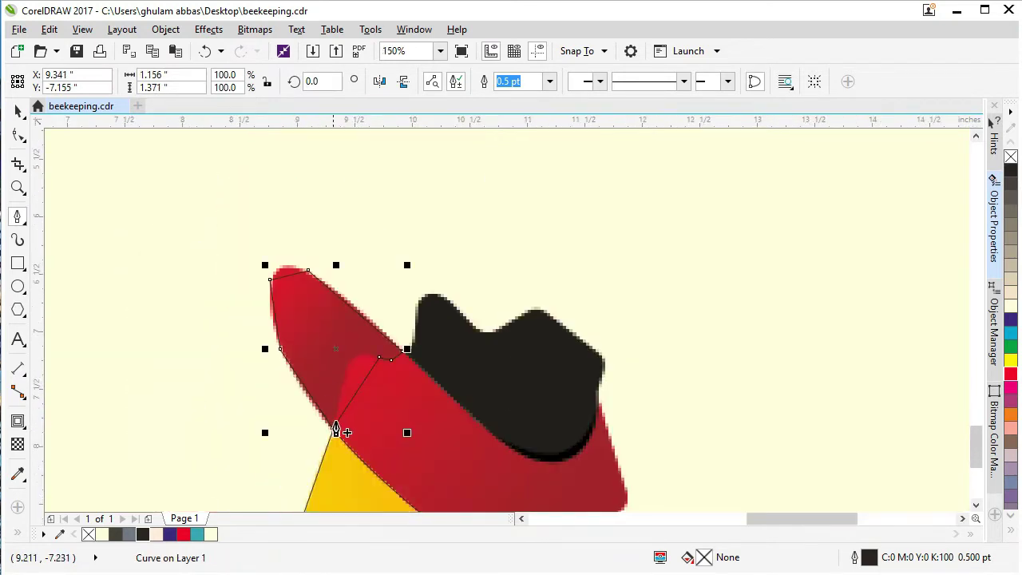
# - Move the brim outline's bottom node onto the top corner node of the yellow outline with the Shape tool
pyautogui.click(17, 134)
pyautogui.scroll(10, 336, 432)
pyautogui.moveTo(327, 349); pyautogui.dragTo(338, 381)
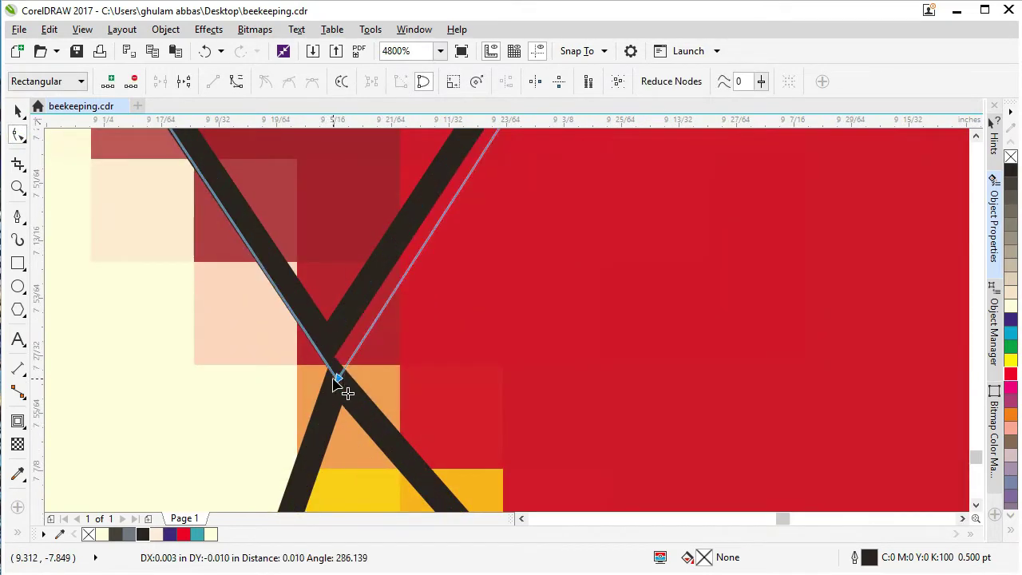
pyautogui.scroll(-6, 335, 383)
# - Start a Pen outline of the large red shape, along the black shape's lower edge to the brim and down to the yellow corner
pyautogui.click(17, 216)
pyautogui.scroll(-2, 485, 404)
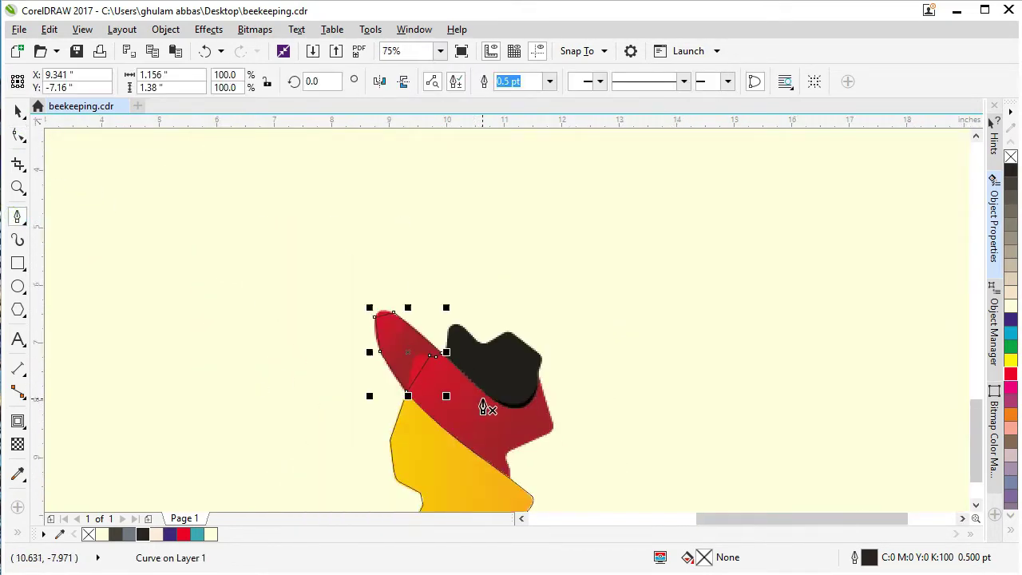
pyautogui.scroll(4, 537, 385)
pyautogui.click(520, 349)
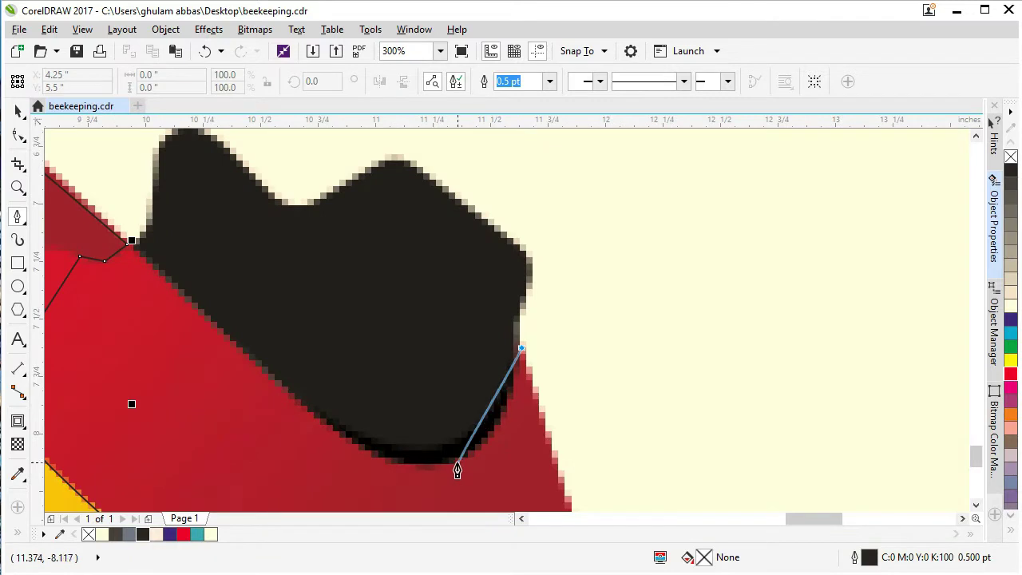
pyautogui.click(426, 472)
pyautogui.click(129, 244)
pyautogui.scroll(-2, 131, 253)
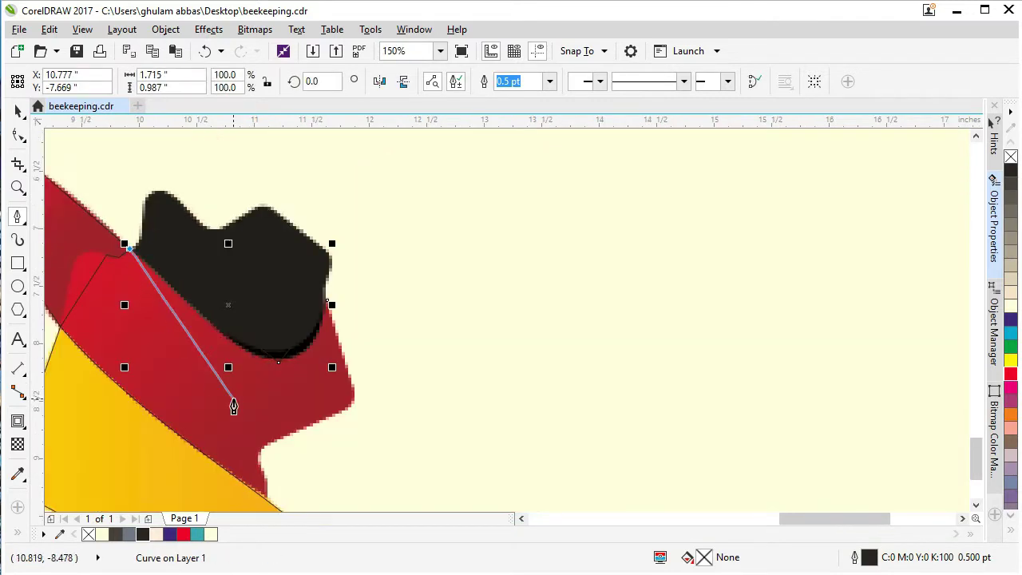
pyautogui.click(64, 333)
# - Continue the red Pen outline to its lower tip on the yellow edge, around the notch and up the outer side, closing at the start node
pyautogui.scroll(4, 268, 503)
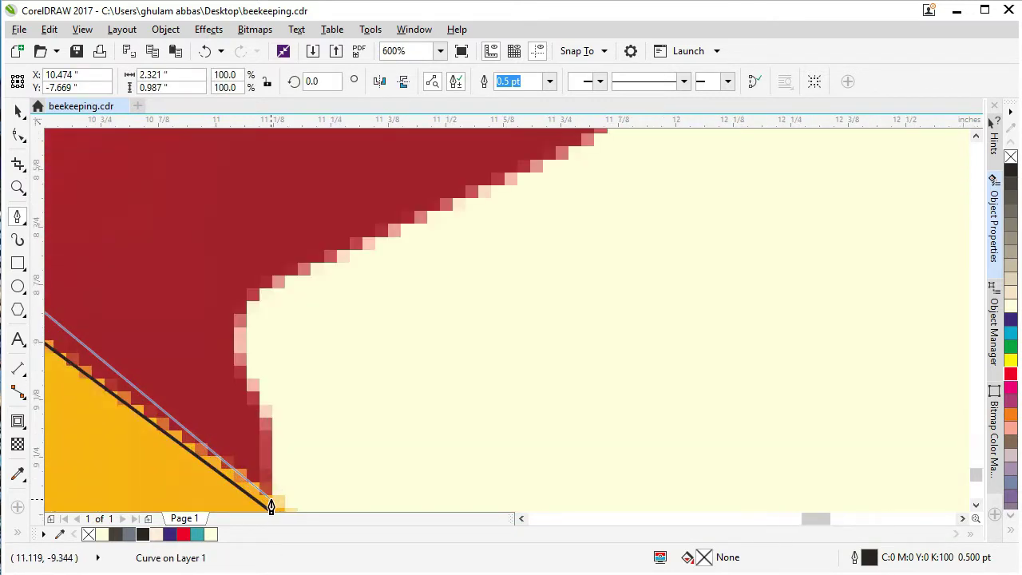
pyautogui.scroll(-2, 268, 503)
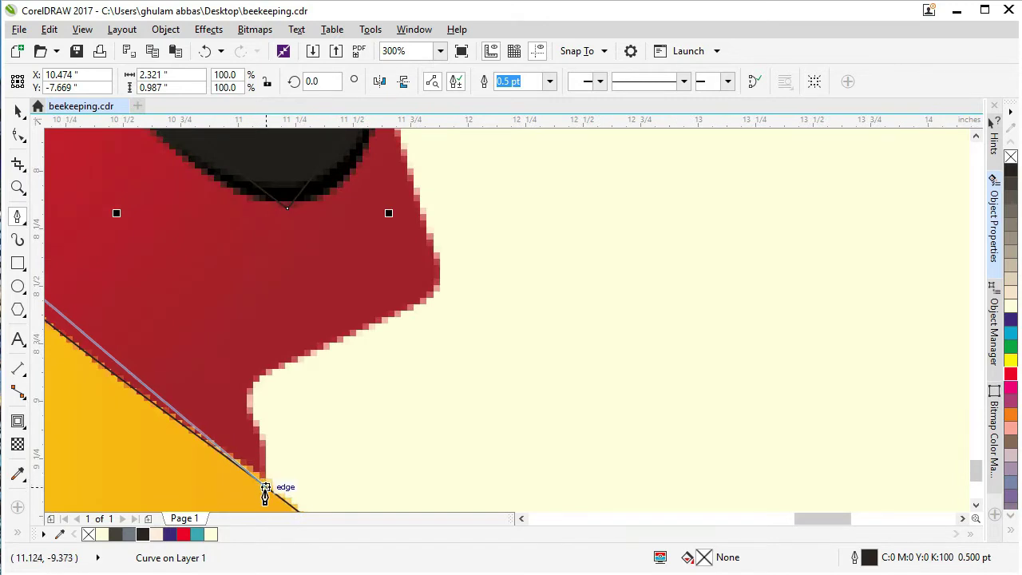
pyautogui.click(266, 486)
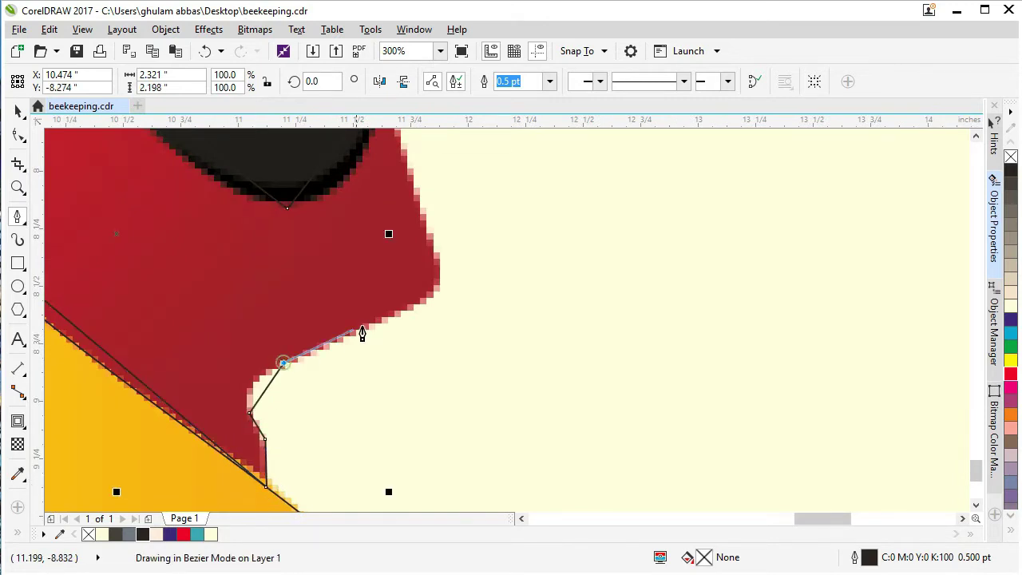
pyautogui.click(410, 306)
pyautogui.click(433, 254)
pyautogui.scroll(-2, 424, 391)
pyautogui.scroll(2, 404, 242)
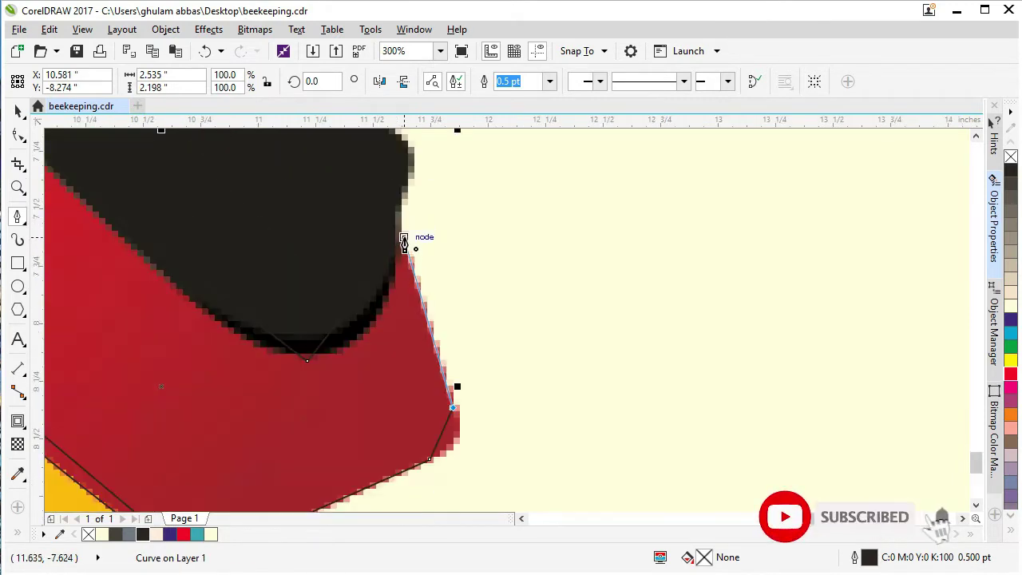
pyautogui.click(404, 242)
# - Select all nodes of the red outline with the Shape tool and convert its segments to curves
pyautogui.scroll(-2, 471, 296)
pyautogui.press('F10')
pyautogui.scroll(-2, 376, 311)
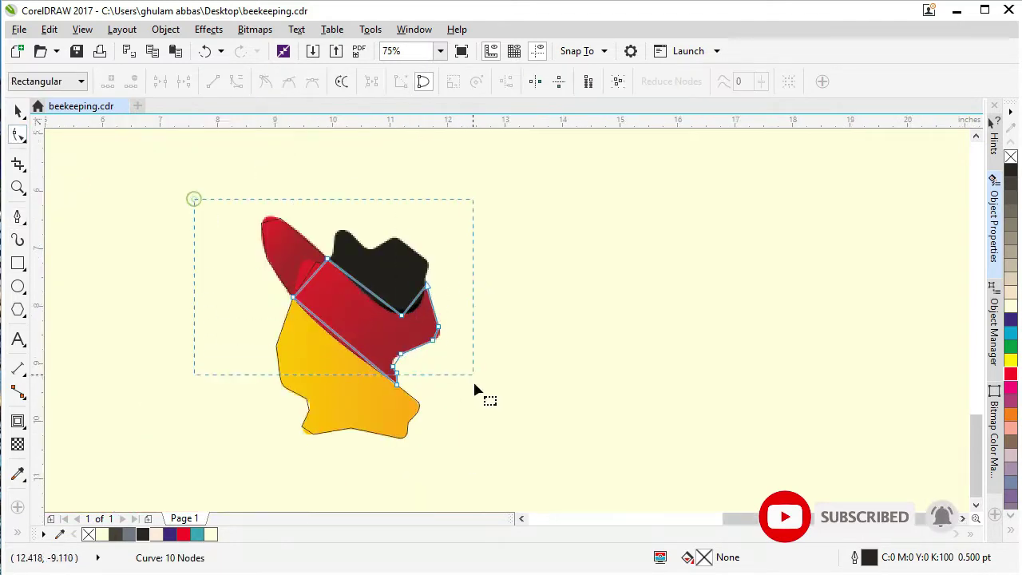
pyautogui.rightClick(388, 337)
pyautogui.press('Escape')
# - Bend the red outline's long segments to follow the yellow shape's edge and the black shape's rounded lower edge
pyautogui.scroll(2, 370, 352)
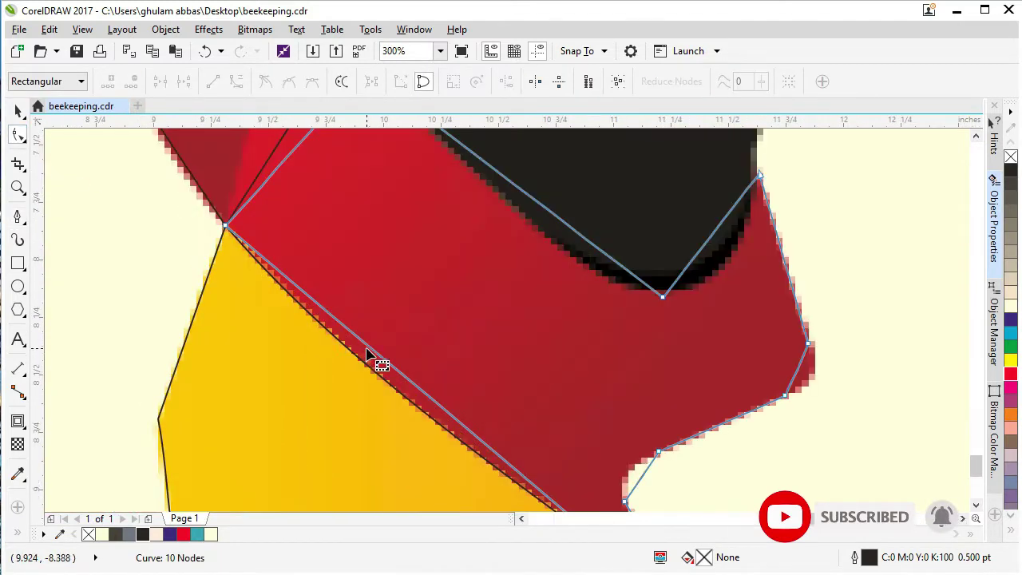
pyautogui.click(371, 355)
pyautogui.scroll(-1, 258, 349)
pyautogui.scroll(1, 279, 218)
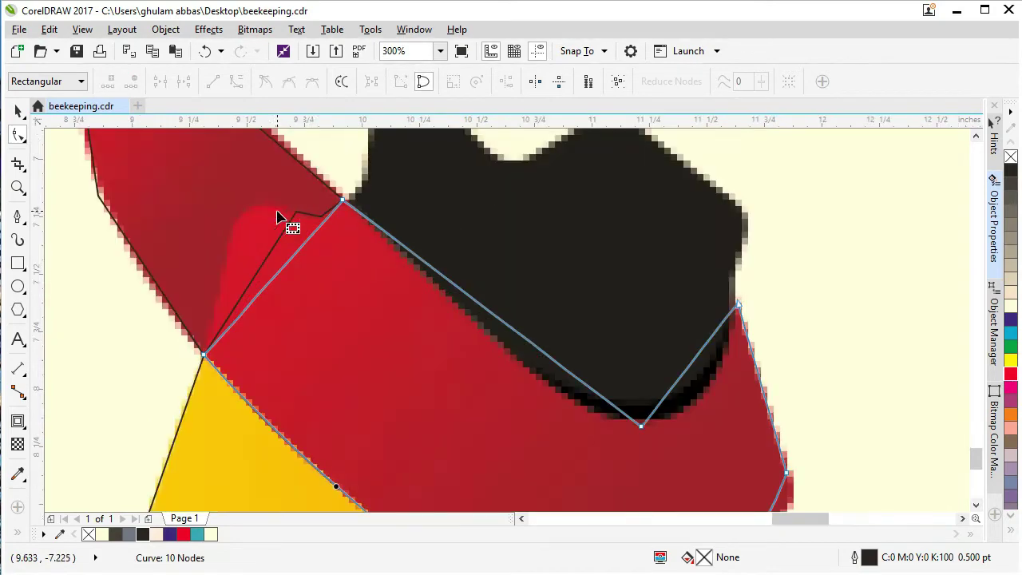
pyautogui.moveTo(546, 361); pyautogui.dragTo(563, 395)
pyautogui.moveTo(688, 371); pyautogui.dragTo(490, 455)
# - Curve the red outline's segments around the notch above its lower tip
pyautogui.scroll(-1, 718, 429)
pyautogui.scroll(1, 684, 407)
pyautogui.scroll(-1, 559, 429)
pyautogui.scroll(2, 516, 417)
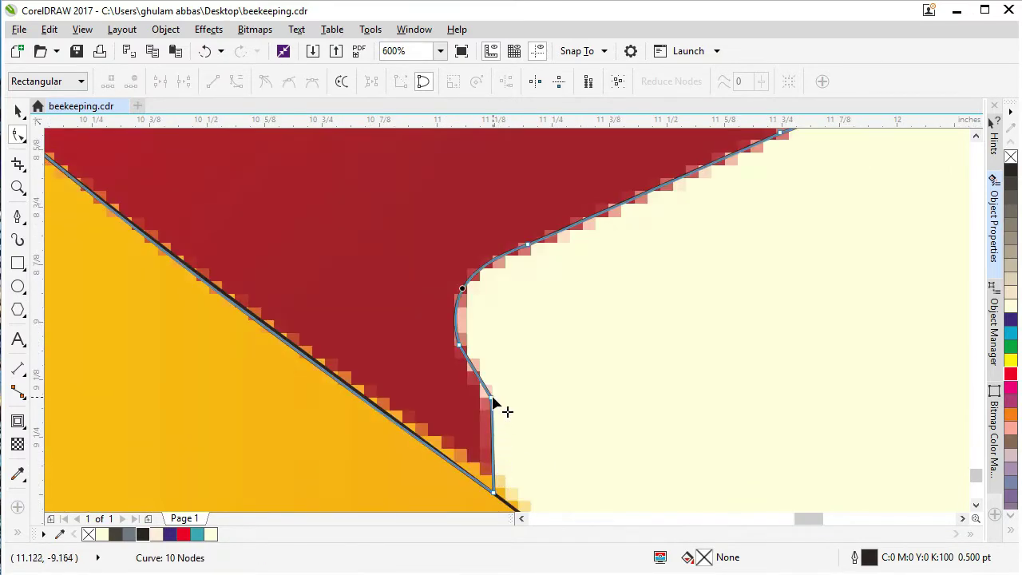
pyautogui.scroll(-2, 540, 375)
pyautogui.scroll(-1, 397, 310)
pyautogui.scroll(2, 349, 186)
pyautogui.scroll(-1, 404, 284)
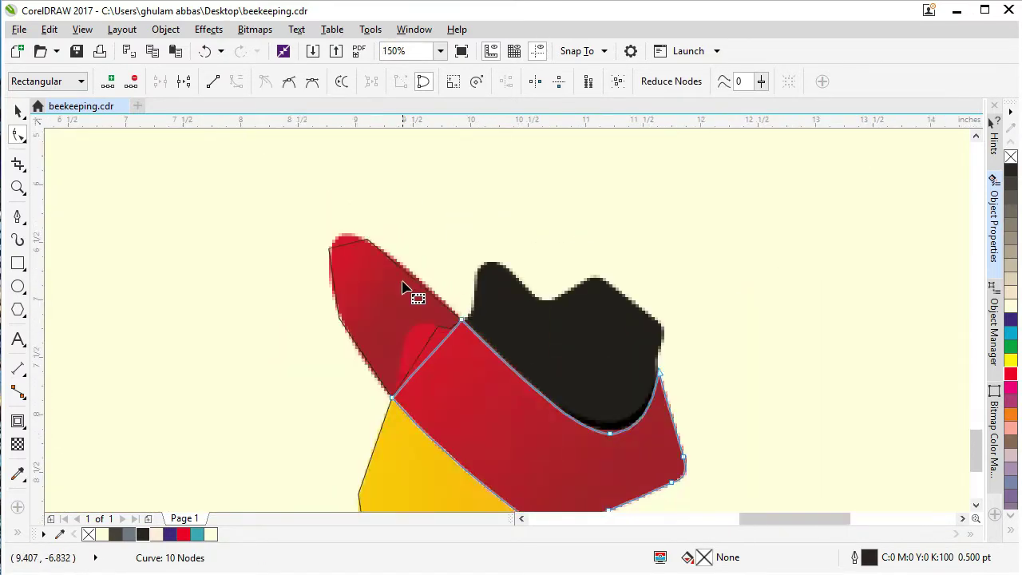
# - Select the dark red brim outline with all its nodes and convert its segments to curves
pyautogui.click(403, 283)
pyautogui.moveTo(232, 176); pyautogui.dragTo(476, 419)
pyautogui.rightClick(405, 349)
pyautogui.click(437, 418)
pyautogui.scroll(1, 351, 234)
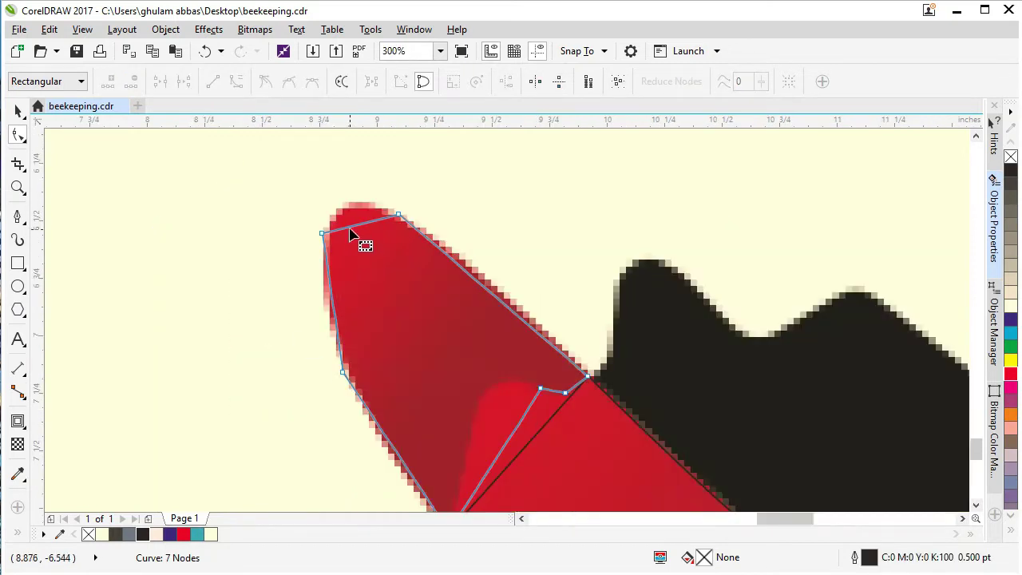
# - Bend the brim outline's segments around its outer left edge and rounded tip
pyautogui.moveTo(331, 299); pyautogui.dragTo(336, 271)
pyautogui.scroll(1, 319, 231)
pyautogui.scroll(-3, 315, 239)
pyautogui.scroll(1, 344, 314)
# - Curve the brim outline's inner segments over the bright red bump and through the small dip beside the black shape
pyautogui.scroll(2, 345, 320)
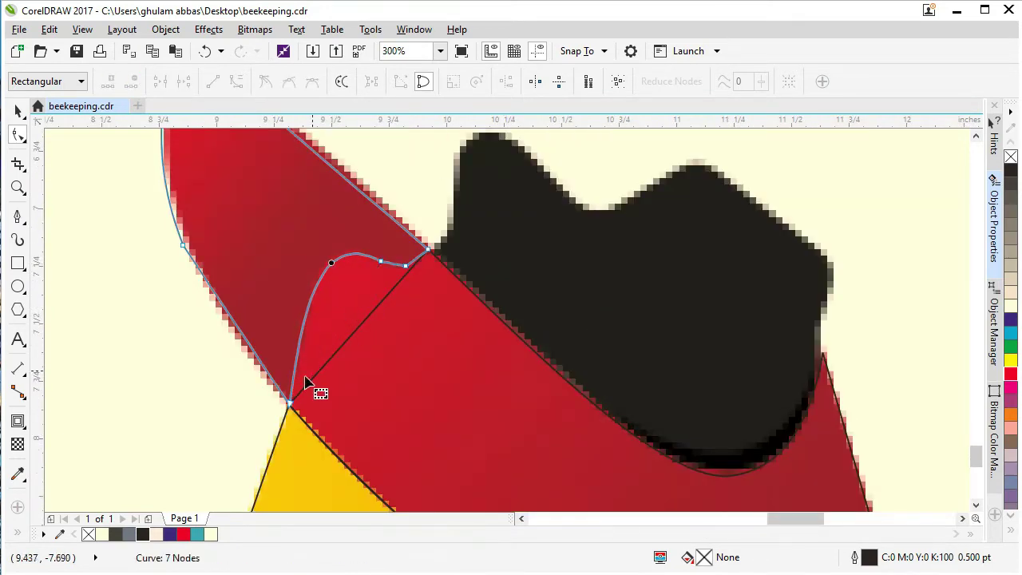
pyautogui.scroll(2, 370, 311)
pyautogui.moveTo(369, 311); pyautogui.dragTo(354, 312)
pyautogui.scroll(-2, 350, 342)
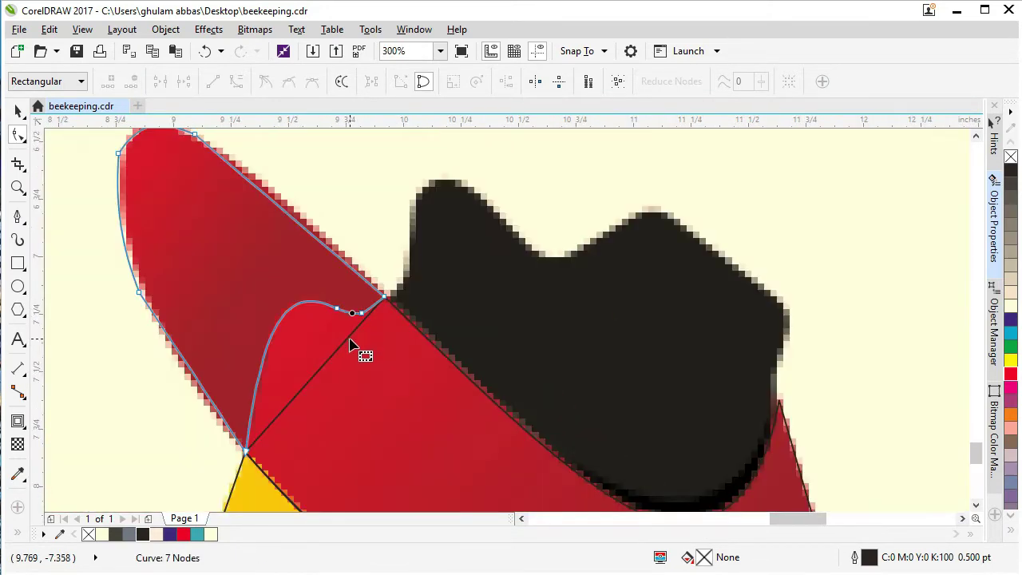
# - Try to fit the red outline's single upper-left segment to the brim's bump and dip with its curve handles
pyautogui.click(247, 461)
pyautogui.moveTo(280, 413); pyautogui.dragTo(263, 266)
pyautogui.scroll(1, 330, 281)
pyautogui.moveTo(345, 422); pyautogui.dragTo(347, 433)
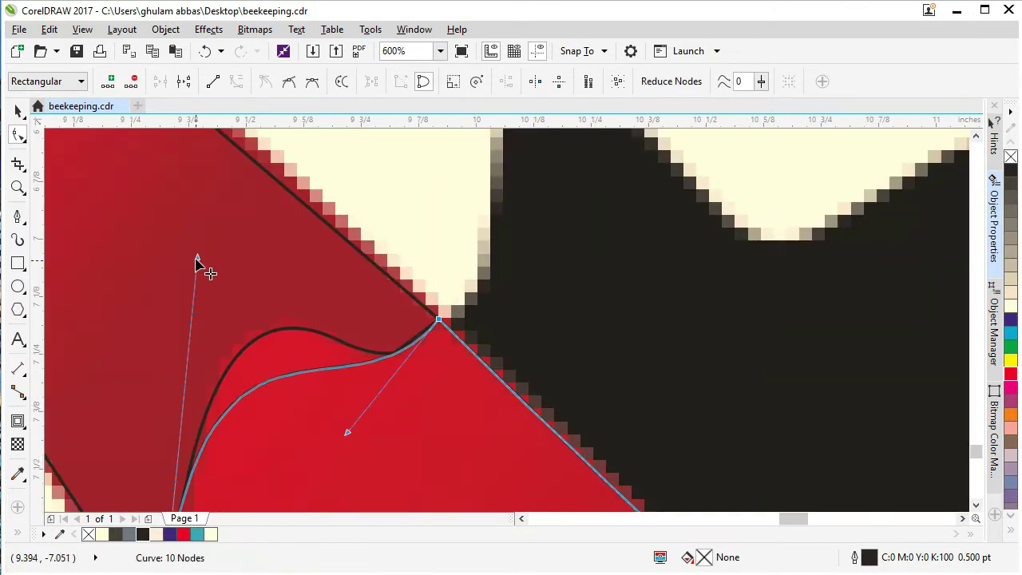
pyautogui.moveTo(198, 257); pyautogui.dragTo(224, 135)
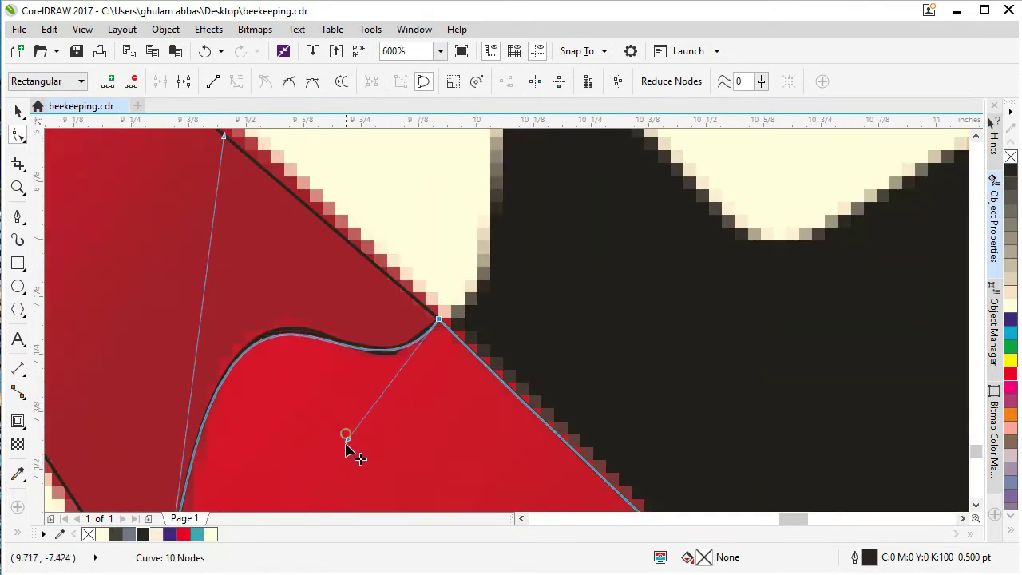
pyautogui.moveTo(345, 435); pyautogui.dragTo(348, 462)
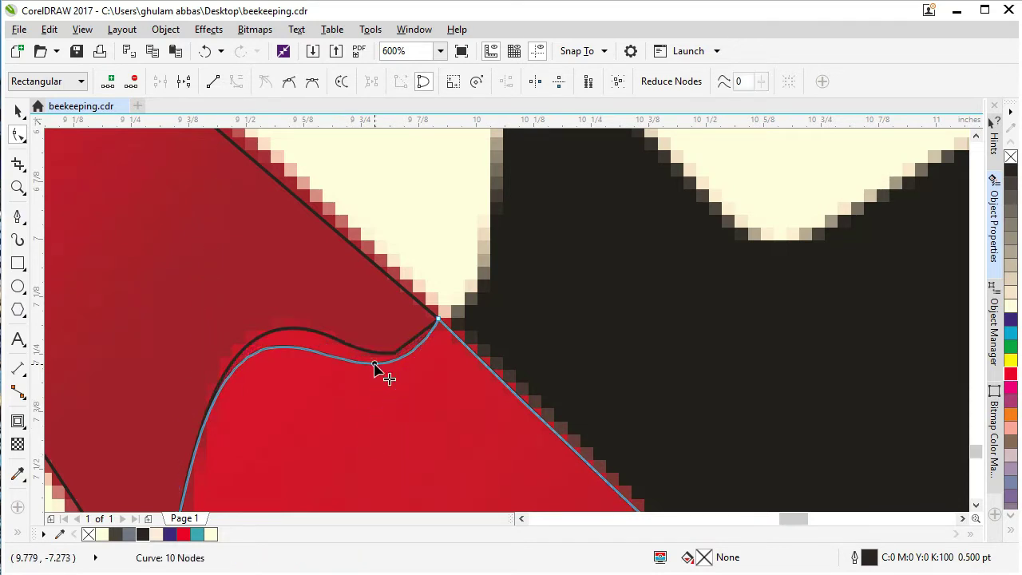
# - Add a node to the red outline's straight upper-left segment and move it onto the dip of the brim outline
pyautogui.scroll(-1, 384, 372)
pyautogui.doubleClick(373, 385)
pyautogui.scroll(1, 373, 384)
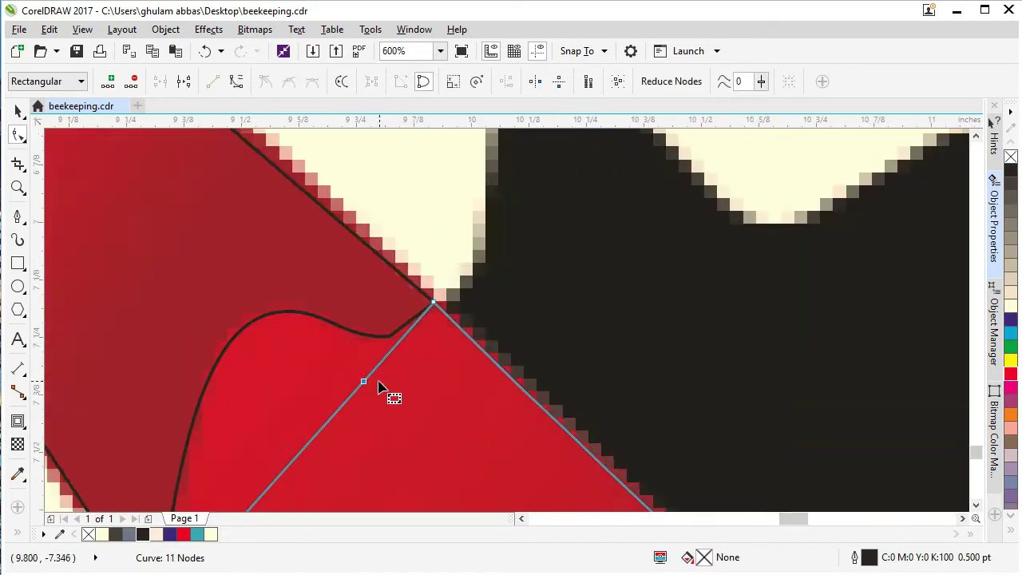
pyautogui.moveTo(382, 385); pyautogui.dragTo(390, 337)
pyautogui.scroll(-1, 390, 336)
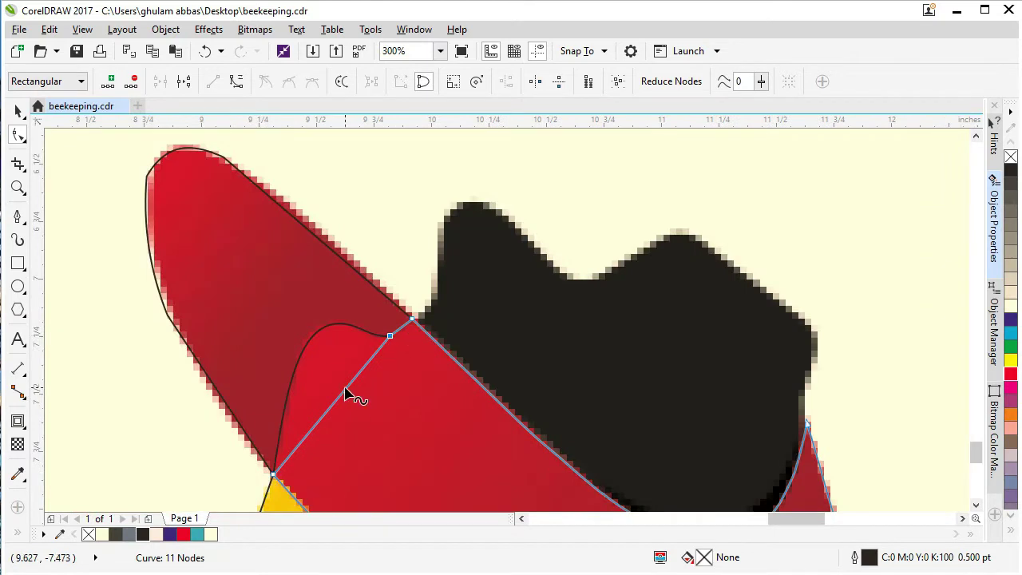
# - Convert the segment between the yellow corner and the dip node to a curve and pull its handles over the bright red bump
pyautogui.rightClick(345, 393)
pyautogui.click(373, 456)
pyautogui.moveTo(317, 445); pyautogui.dragTo(286, 388)
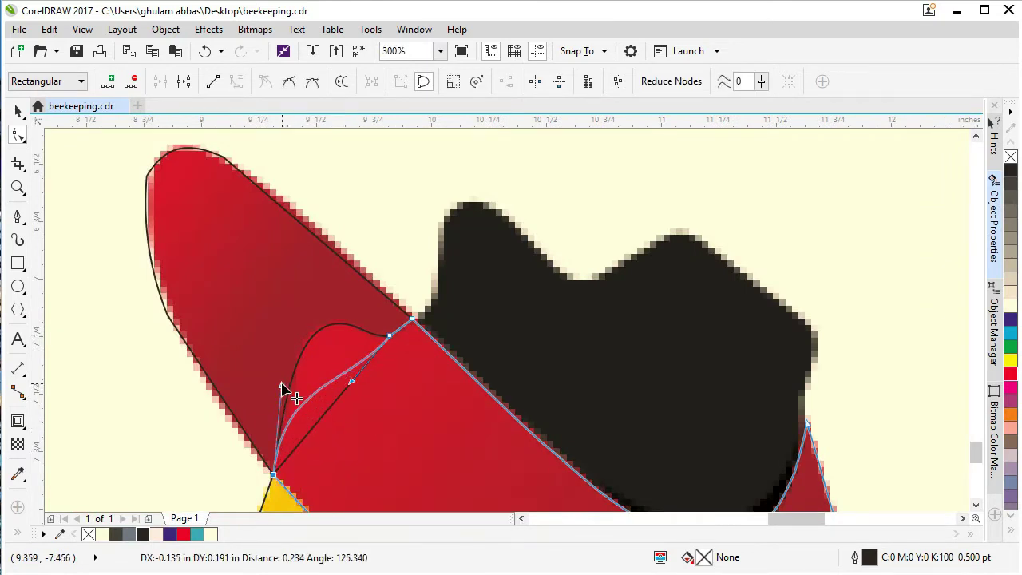
pyautogui.scroll(1, 343, 312)
pyautogui.moveTo(360, 456); pyautogui.dragTo(298, 358)
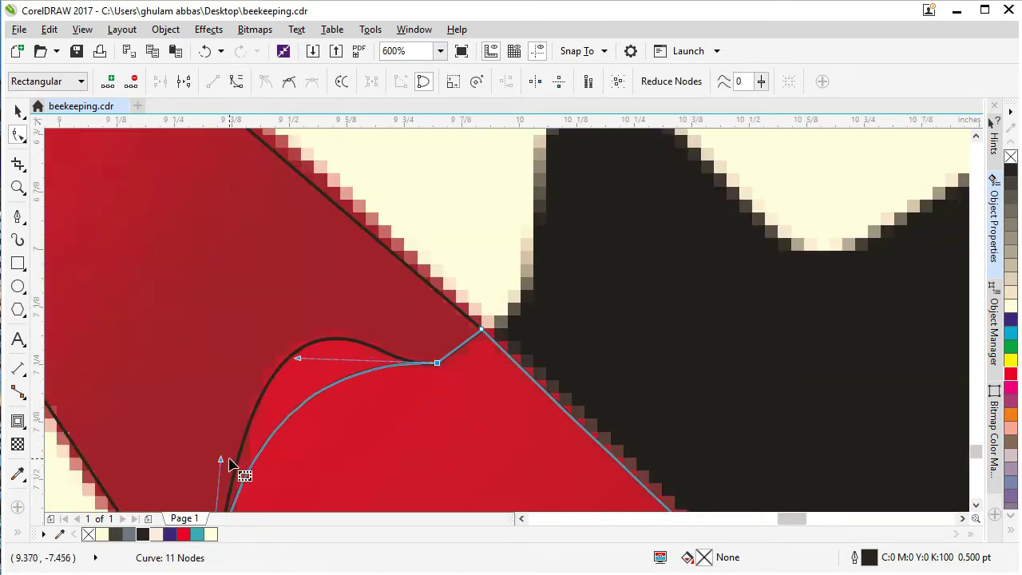
pyautogui.moveTo(221, 460); pyautogui.dragTo(296, 256)
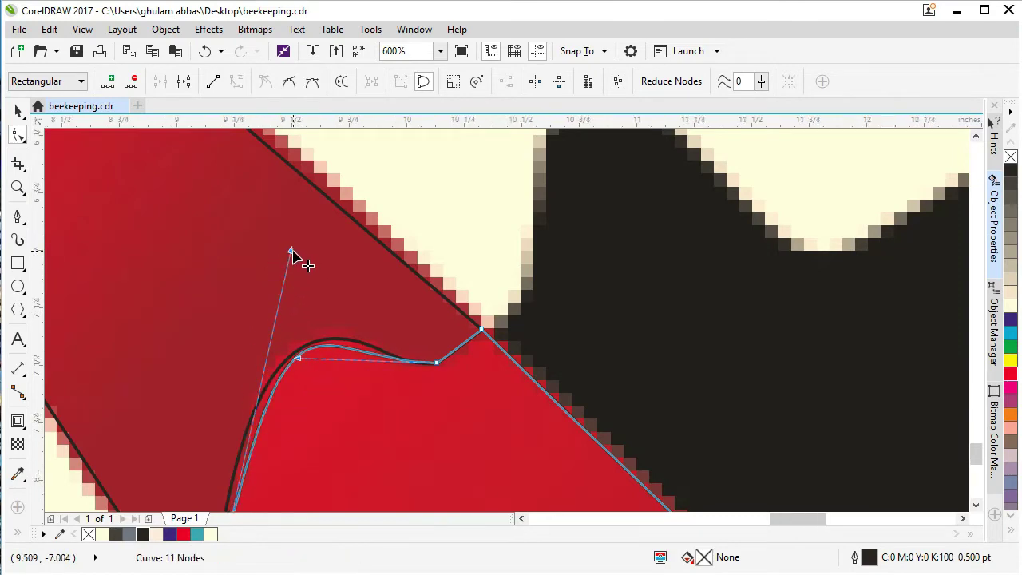
# - Fine-tune the bump segment's curve handles so the red outline follows the brim's inner edge
pyautogui.scroll(-2, 284, 309)
pyautogui.scroll(-1, 288, 284)
pyautogui.moveTo(301, 200); pyautogui.dragTo(288, 206)
pyautogui.scroll(1, 317, 231)
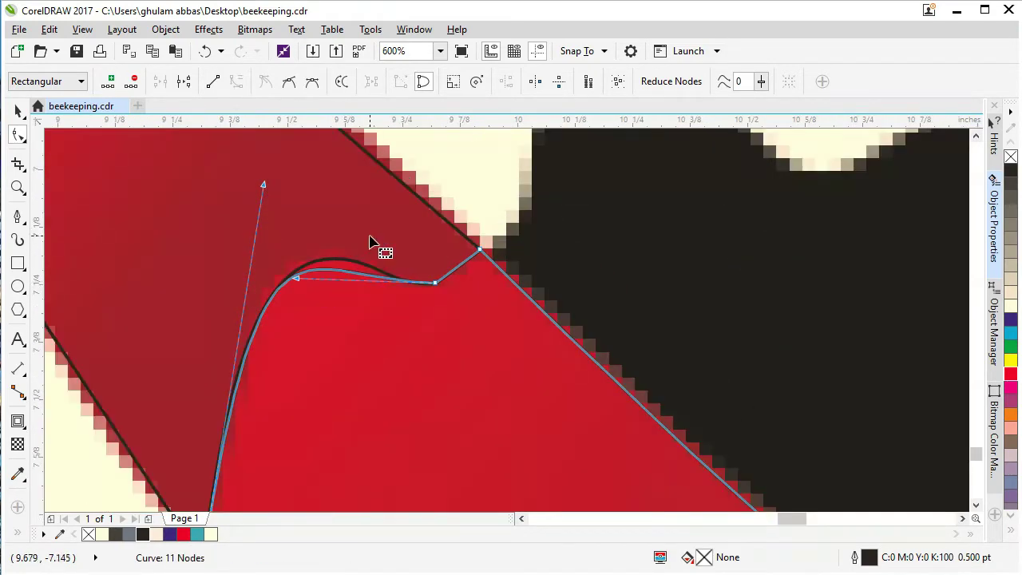
pyautogui.scroll(1, 354, 254)
pyautogui.moveTo(258, 302); pyautogui.dragTo(274, 264)
pyautogui.scroll(1, 411, 296)
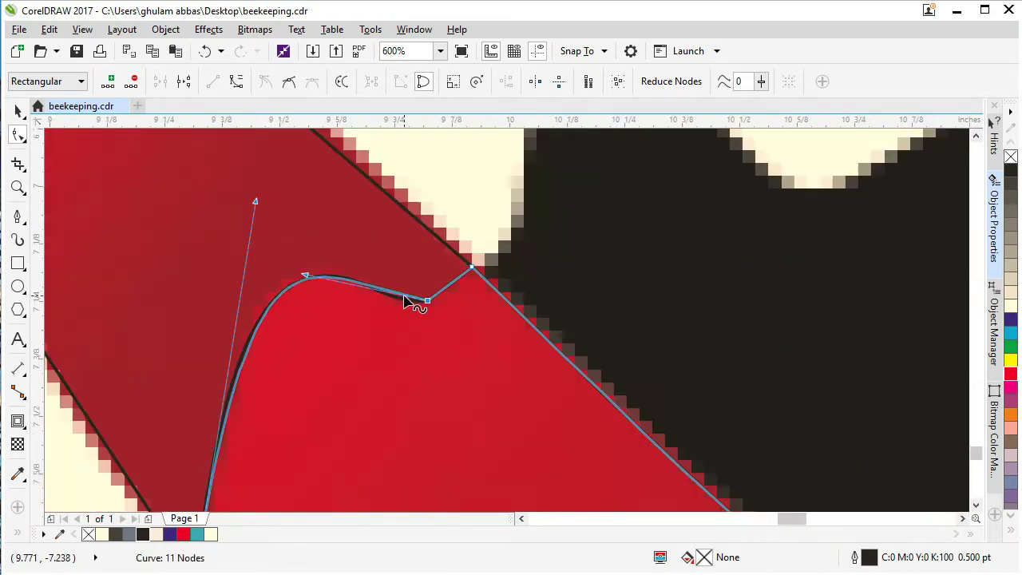
# - Add a node beside the red outline's dip, reposition the neighbouring node, and curve the segment between them through the dip
pyautogui.click(411, 304)
pyautogui.scroll(-1, 456, 326)
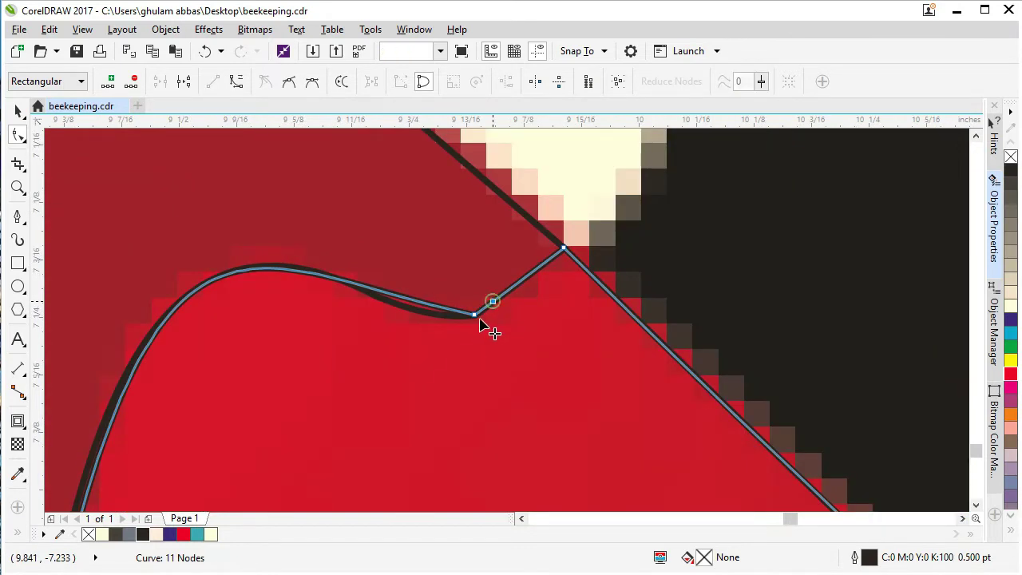
pyautogui.moveTo(476, 314); pyautogui.dragTo(450, 321)
pyautogui.rightClick(466, 301)
pyautogui.click(488, 364)
pyautogui.scroll(2, 489, 339)
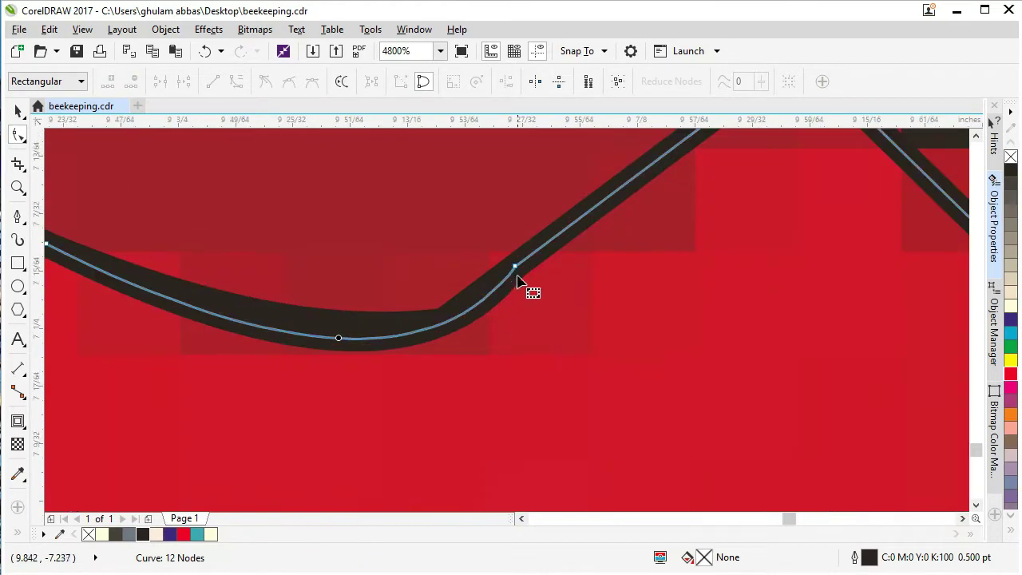
pyautogui.click(492, 301)
# - Readjust the handles of the red outline's bump segment to match the brim outline beside the reshaped dip
pyautogui.scroll(-2, 479, 345)
pyautogui.scroll(-1, 457, 285)
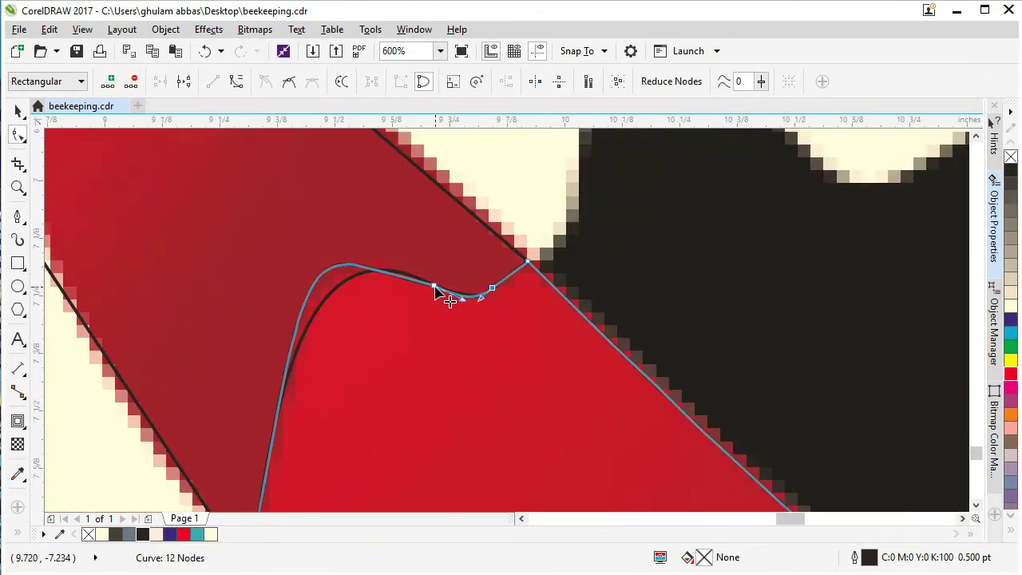
pyautogui.moveTo(317, 267); pyautogui.dragTo(398, 278)
pyautogui.moveTo(312, 201); pyautogui.dragTo(292, 215)
pyautogui.scroll(-2, 466, 275)
# - Undo the removal of the red outline's top corner node and start a Pen outline of the black shape at its lower right corner
pyautogui.click(18, 216)
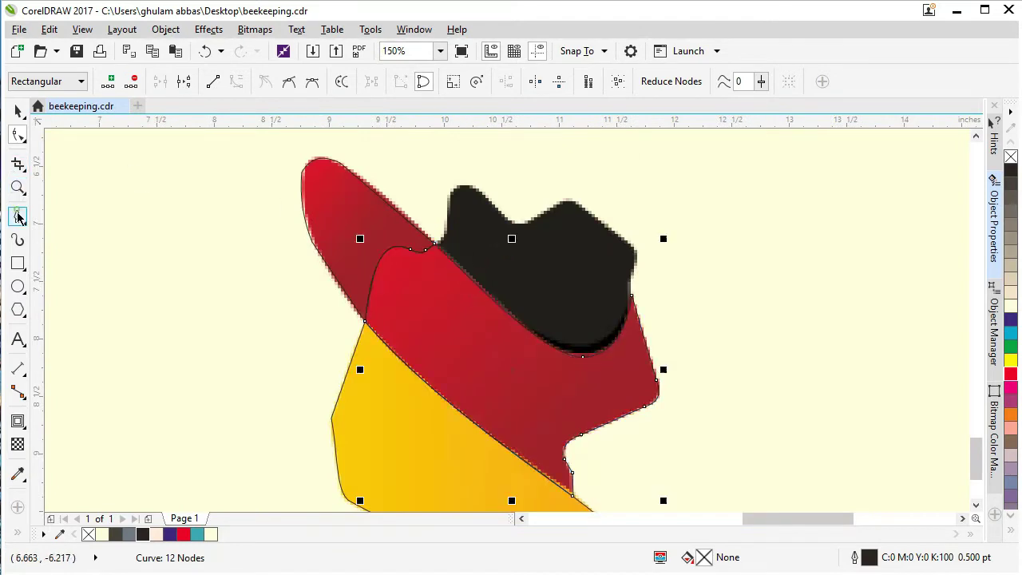
pyautogui.scroll(1, 499, 187)
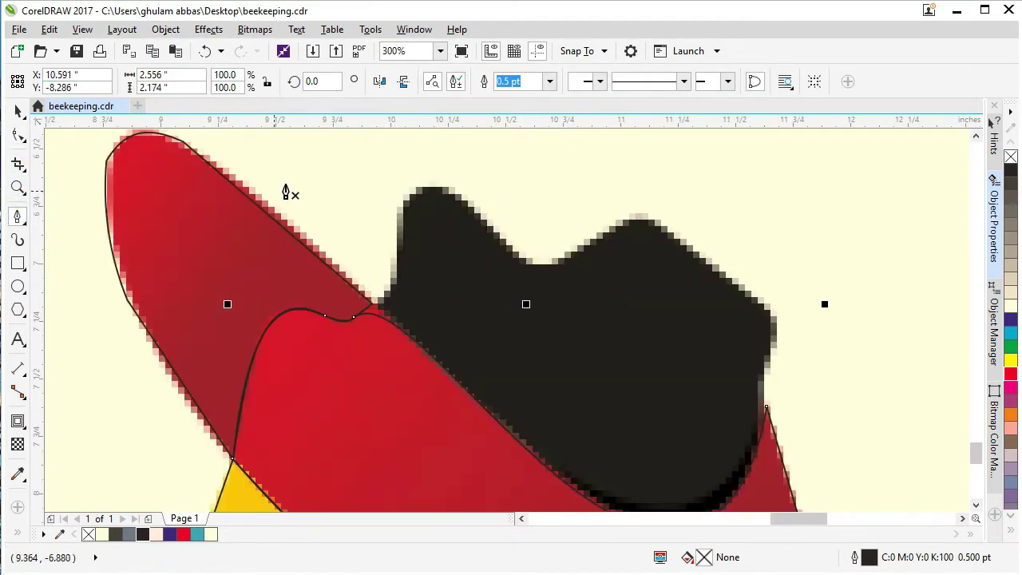
pyautogui.click(205, 53)
pyautogui.scroll(-1, 484, 365)
pyautogui.scroll(2, 570, 359)
pyautogui.scroll(-1, 543, 365)
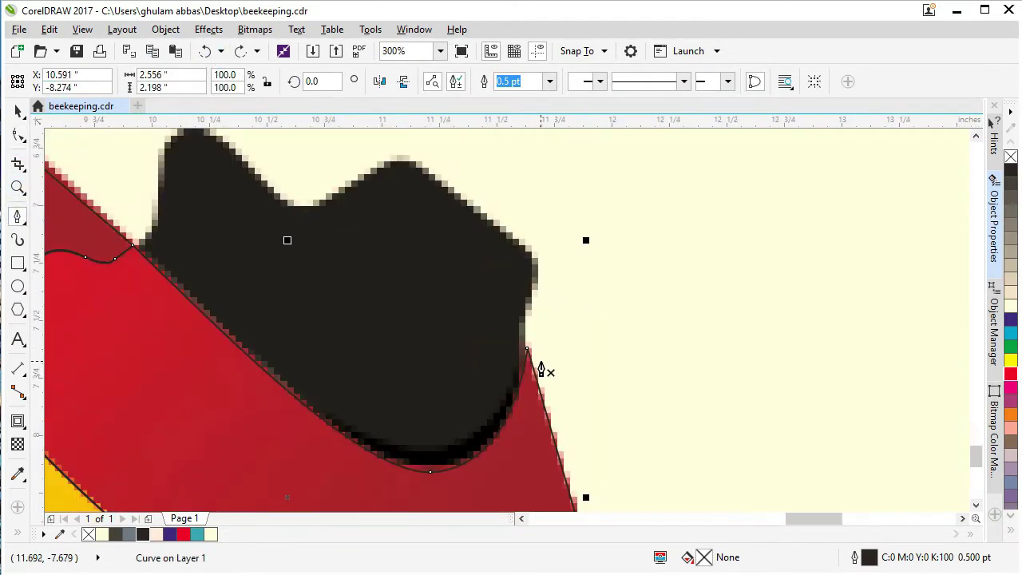
pyautogui.scroll(1, 528, 360)
pyautogui.click(526, 352)
pyautogui.scroll(-1, 526, 352)
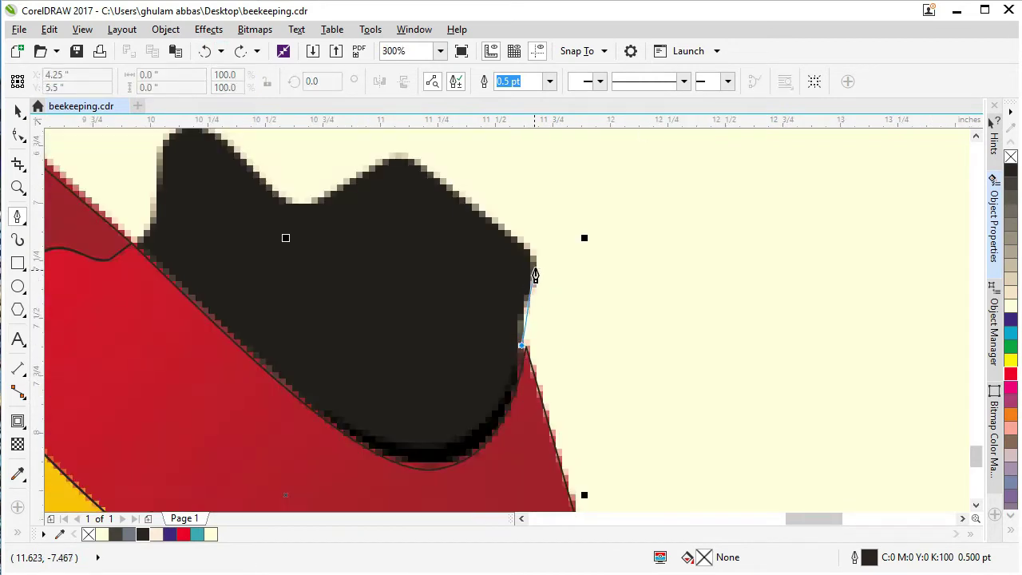
# - Continue the black shape's outline up its right side, across both peaks and down to the brim corner, closing it at its starting node
pyautogui.click(530, 279)
pyautogui.click(412, 159)
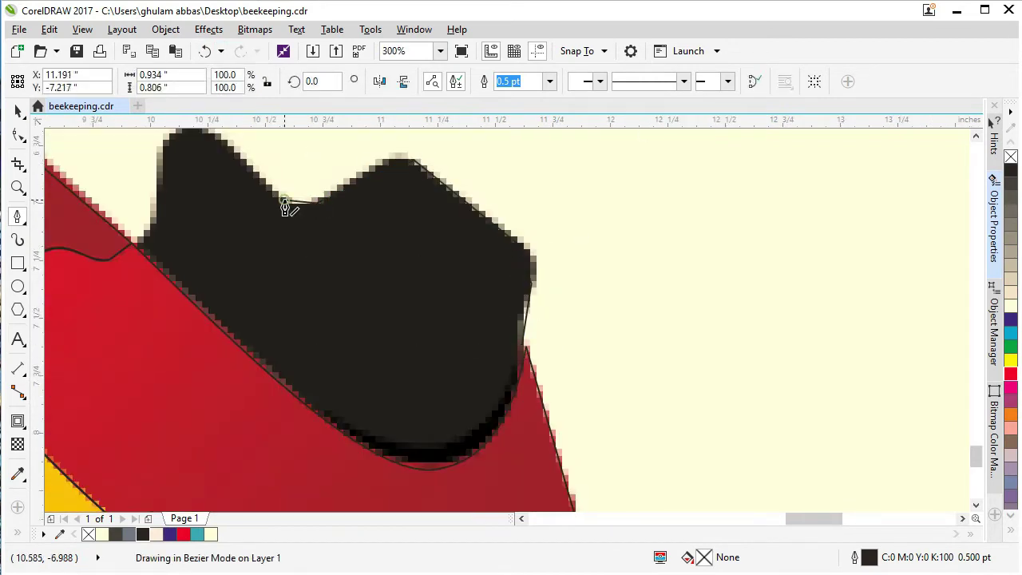
pyautogui.click(284, 199)
pyautogui.scroll(-1, 284, 199)
pyautogui.scroll(1, 304, 200)
pyautogui.click(305, 197)
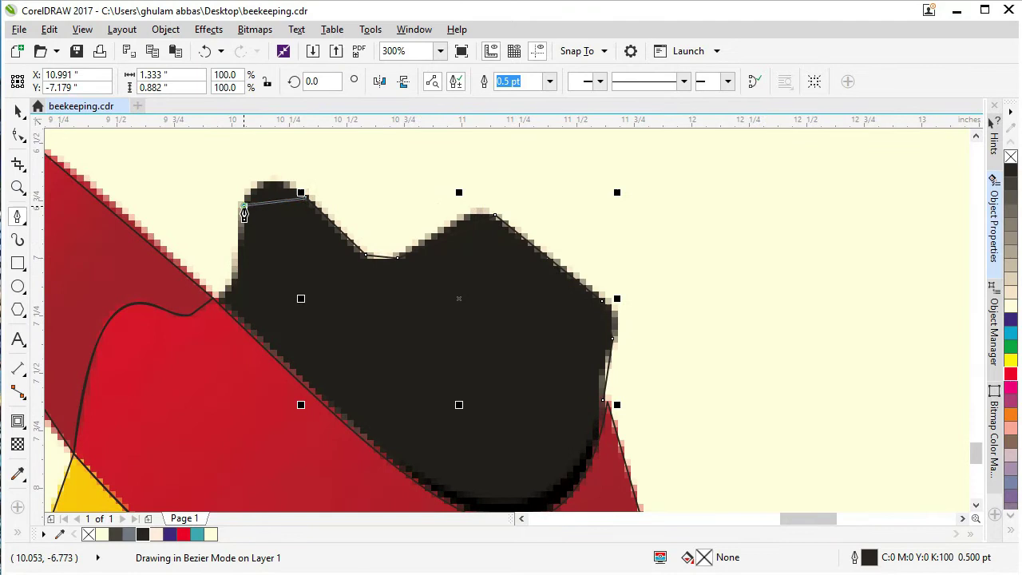
pyautogui.click(214, 298)
pyautogui.click(603, 398)
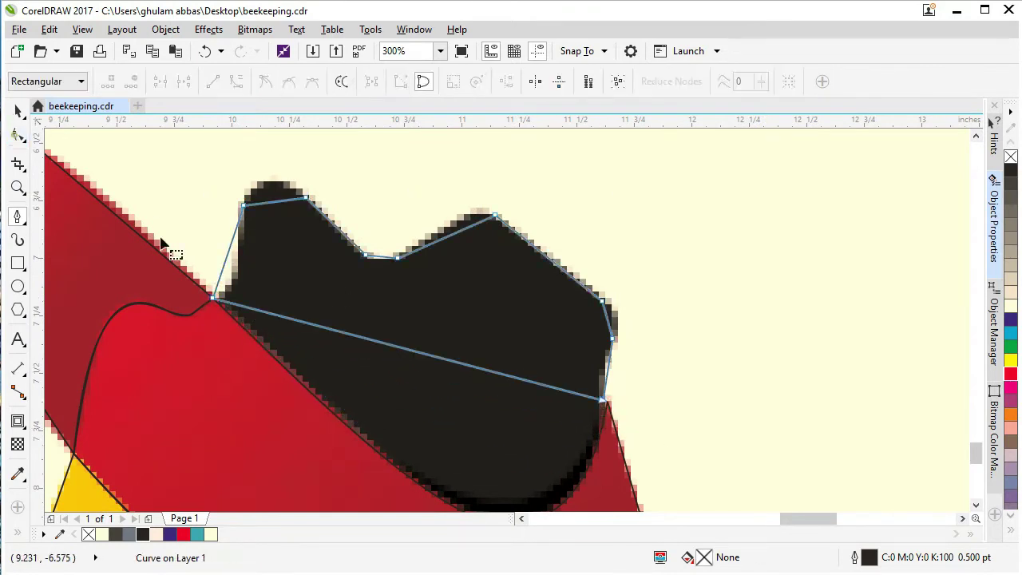
# - Move the black outline's starting node onto the red outline's upper right corner with the Shape tool
pyautogui.click(17, 135)
pyautogui.scroll(2, 613, 406)
pyautogui.moveTo(573, 375); pyautogui.dragTo(591, 385)
# - Select all nodes of the black outline and convert its segments to curves
pyautogui.scroll(-3, 611, 372)
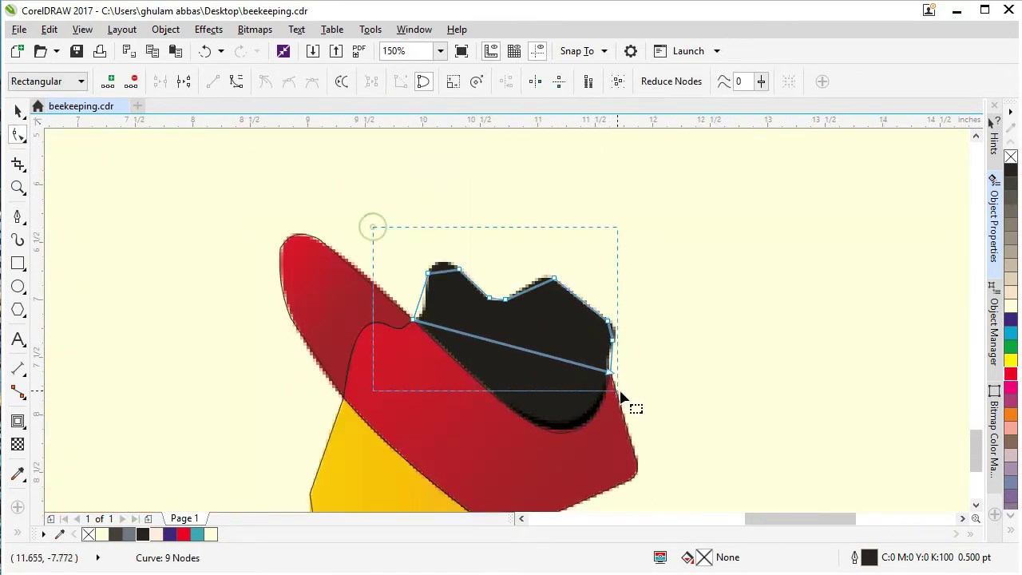
pyautogui.rightClick(551, 351)
pyautogui.click(595, 413)
# - Curve the black outline's straight lower segment along the hat's brim line, adjusting both control handles to fit the bitmap edge
pyautogui.scroll(1, 537, 368)
pyautogui.moveTo(533, 349); pyautogui.dragTo(476, 472)
pyautogui.click(298, 278)
pyautogui.scroll(1, 421, 402)
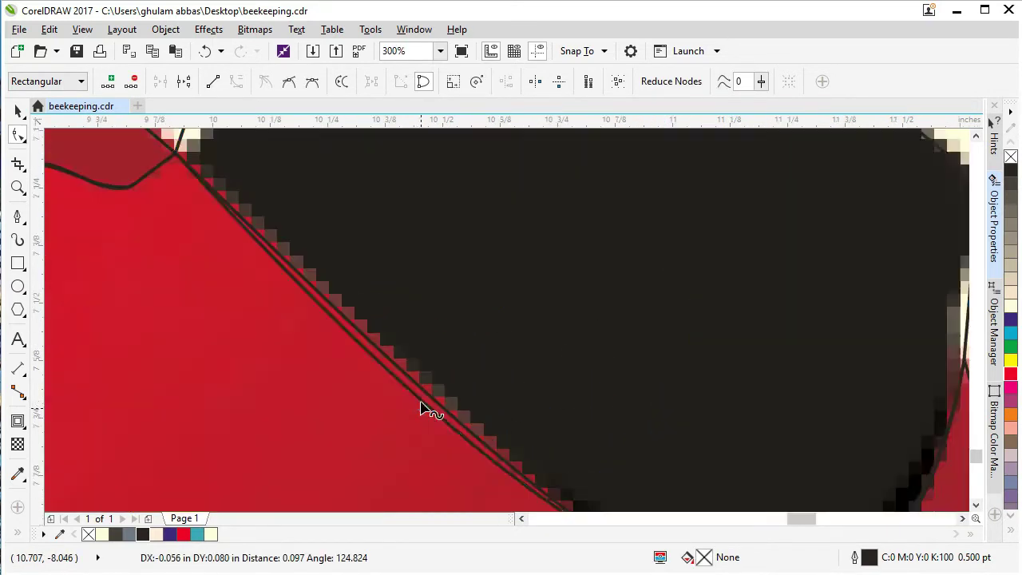
pyautogui.scroll(-1, 243, 257)
pyautogui.moveTo(390, 403); pyautogui.dragTo(393, 399)
pyautogui.scroll(1, 350, 318)
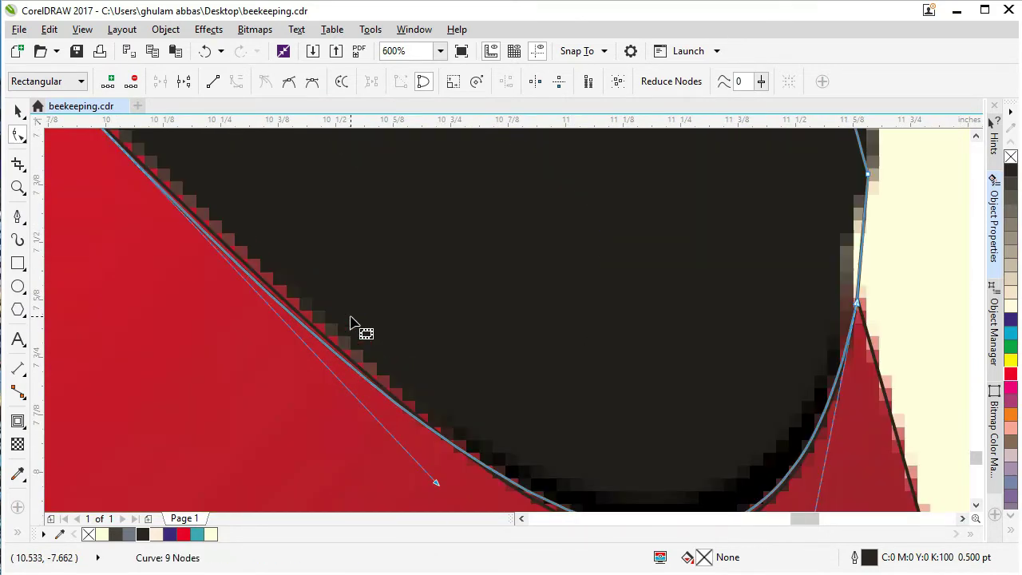
pyautogui.moveTo(433, 484); pyautogui.dragTo(442, 477)
pyautogui.scroll(-1, 325, 340)
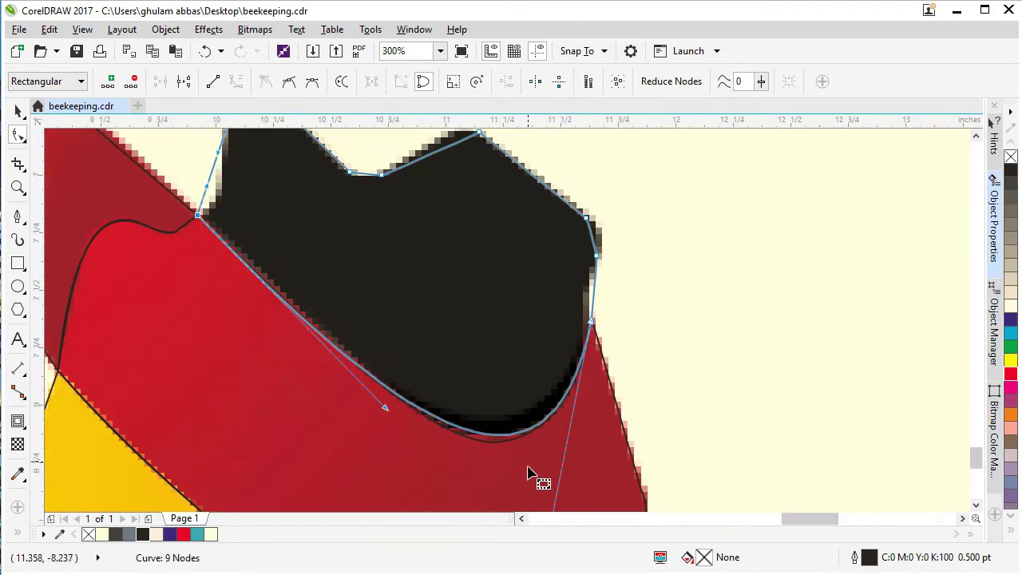
pyautogui.scroll(-1, 528, 467)
pyautogui.scroll(1, 509, 467)
pyautogui.moveTo(535, 488); pyautogui.dragTo(540, 469)
# - Bend the black outline's right side, right peak and the dip between the peaks to follow the bitmap edge
pyautogui.scroll(1, 548, 472)
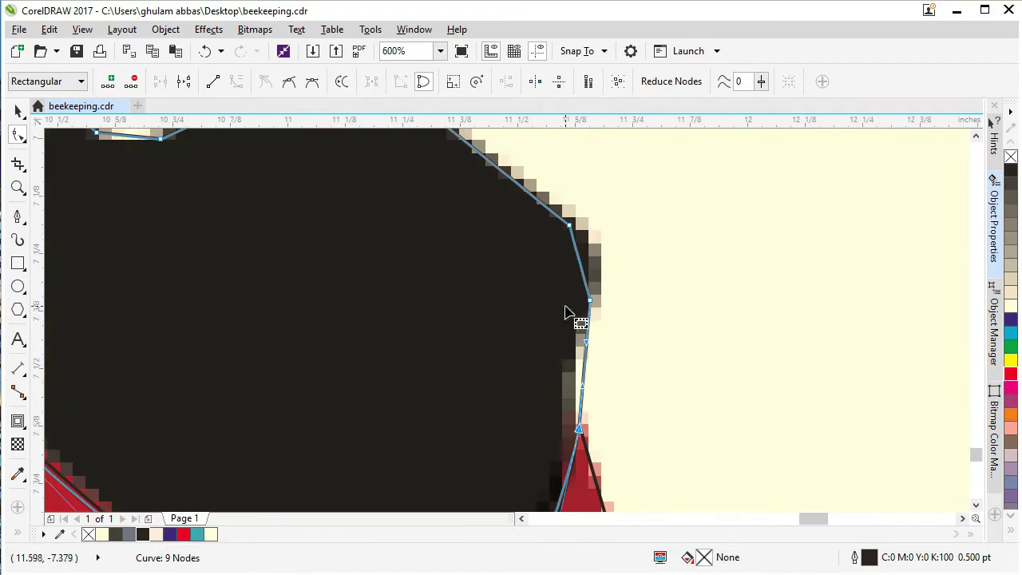
pyautogui.scroll(-1, 573, 371)
pyautogui.scroll(1, 582, 297)
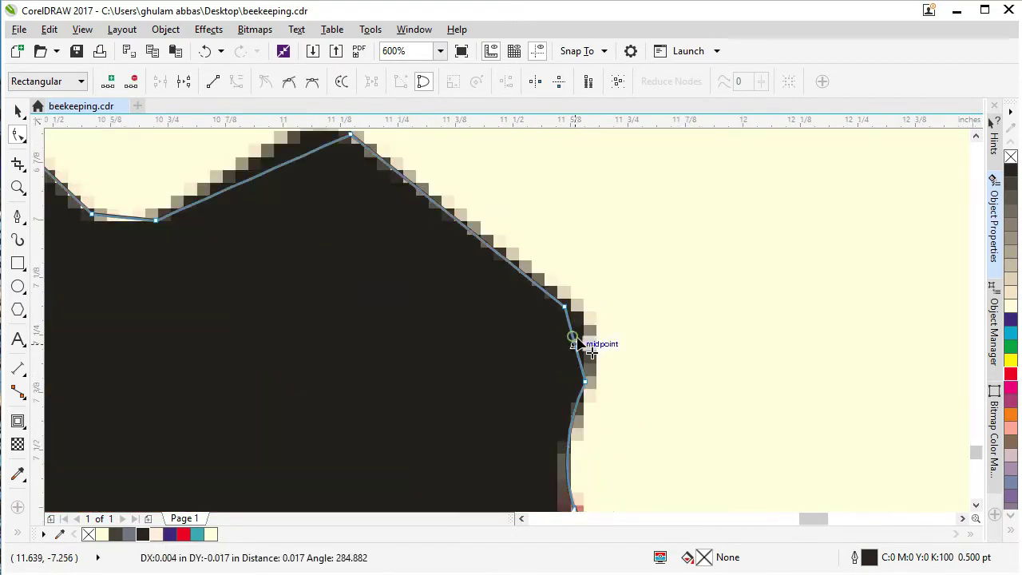
pyautogui.scroll(-1, 551, 316)
pyautogui.scroll(1, 362, 227)
pyautogui.moveTo(466, 252); pyautogui.dragTo(476, 230)
pyautogui.moveTo(300, 302); pyautogui.dragTo(297, 310)
# - Bend the black outline's segments over the left peak and down the left side to match the bitmap edge
pyautogui.scroll(-1, 327, 340)
pyautogui.scroll(1, 207, 266)
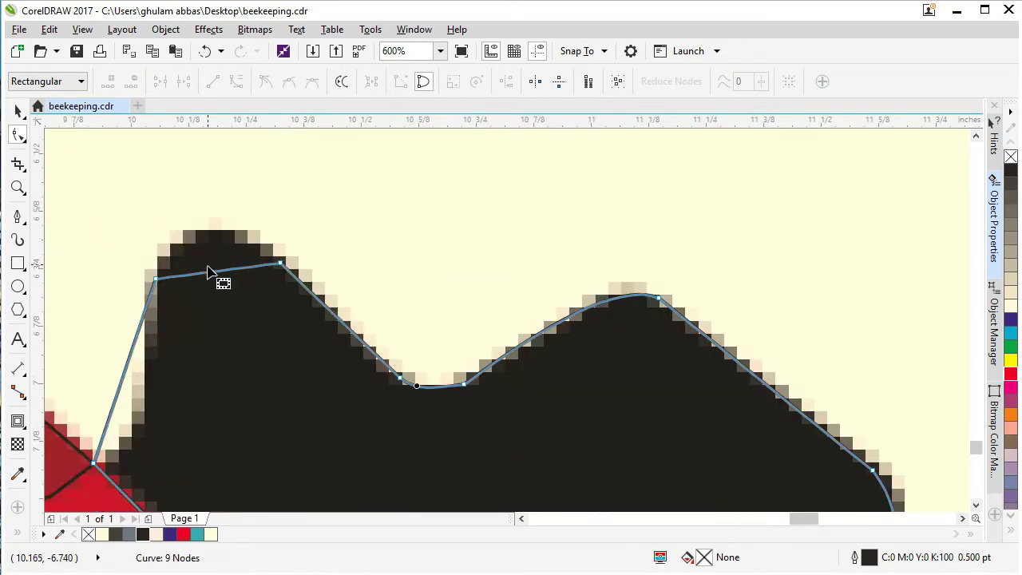
pyautogui.scroll(-1, 312, 238)
pyautogui.scroll(1, 205, 331)
pyautogui.moveTo(197, 323); pyautogui.dragTo(229, 357)
pyautogui.scroll(-2, 239, 274)
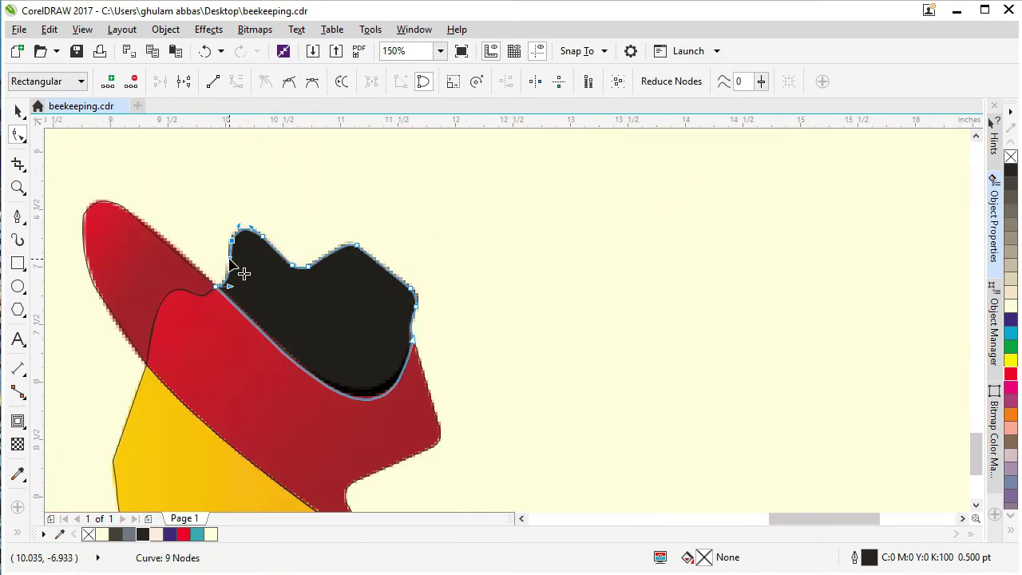
# - Select the whole logo, bitmap and traced outlines together, with the Pick tool and move it to the right
pyautogui.scroll(-1, 232, 304)
pyautogui.press('space')
pyautogui.scroll(1, 319, 334)
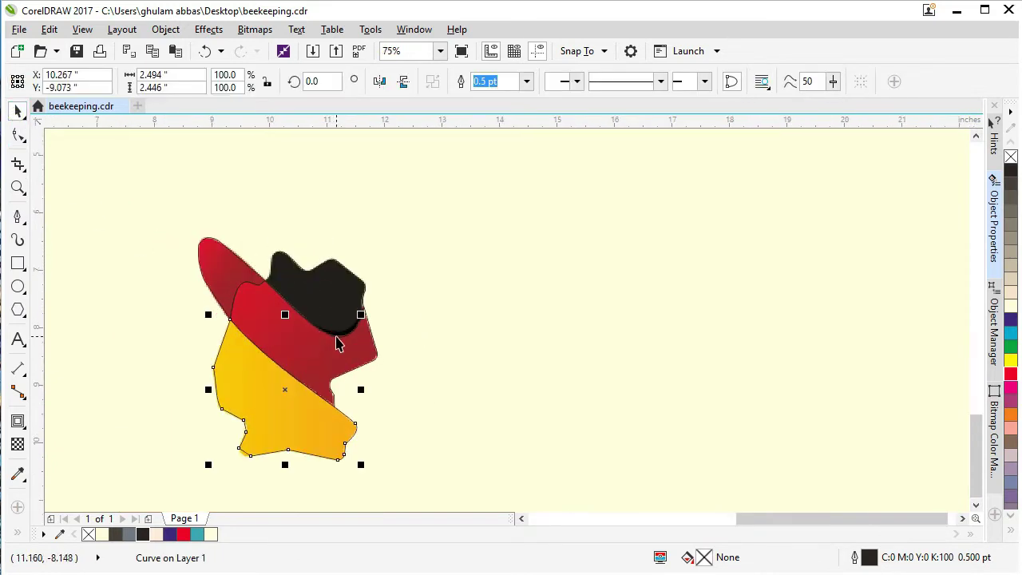
pyautogui.scroll(-1, 336, 337)
pyautogui.moveTo(164, 210); pyautogui.dragTo(416, 446)
pyautogui.moveTo(321, 357); pyautogui.dragTo(399, 372)
pyautogui.click(534, 412)
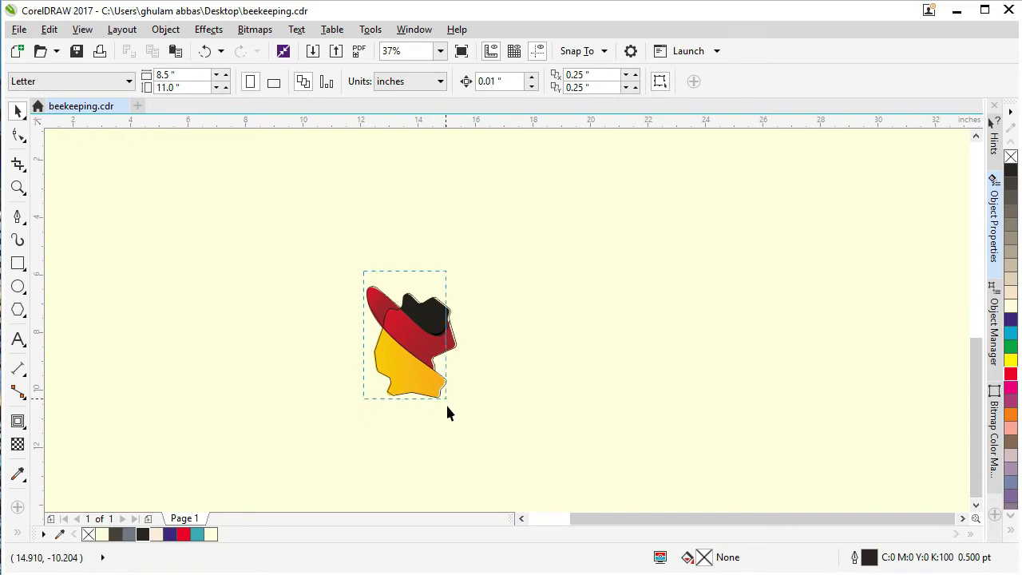
# - Move the four traced outlines off the bitmap into the empty area to its right and delete the bitmap
pyautogui.moveTo(459, 412); pyautogui.dragTo(459, 408)
pyautogui.moveTo(420, 356); pyautogui.dragTo(571, 355)
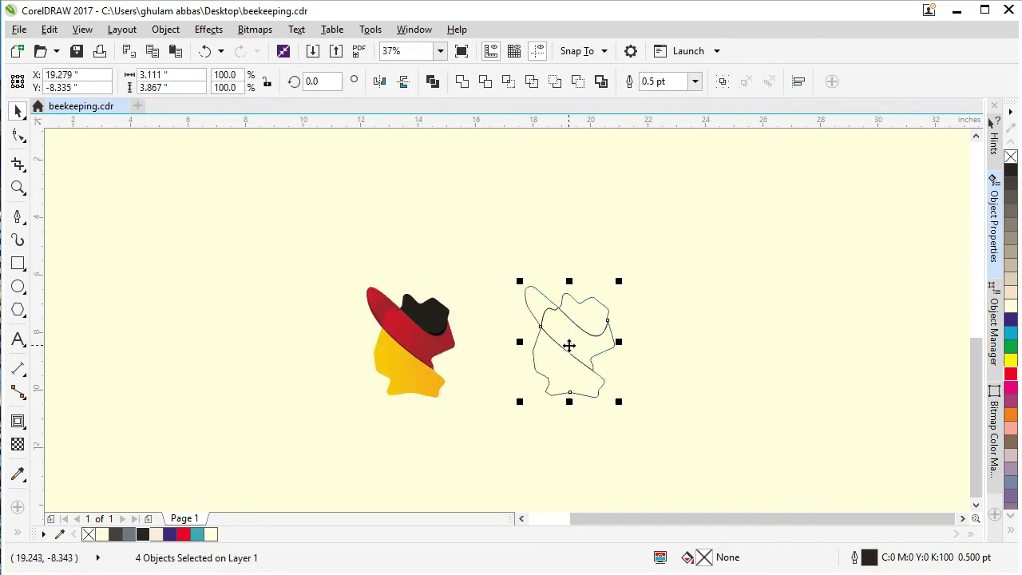
pyautogui.click(402, 368)
pyautogui.press('Delete')
pyautogui.hscroll(1, 511, 351)
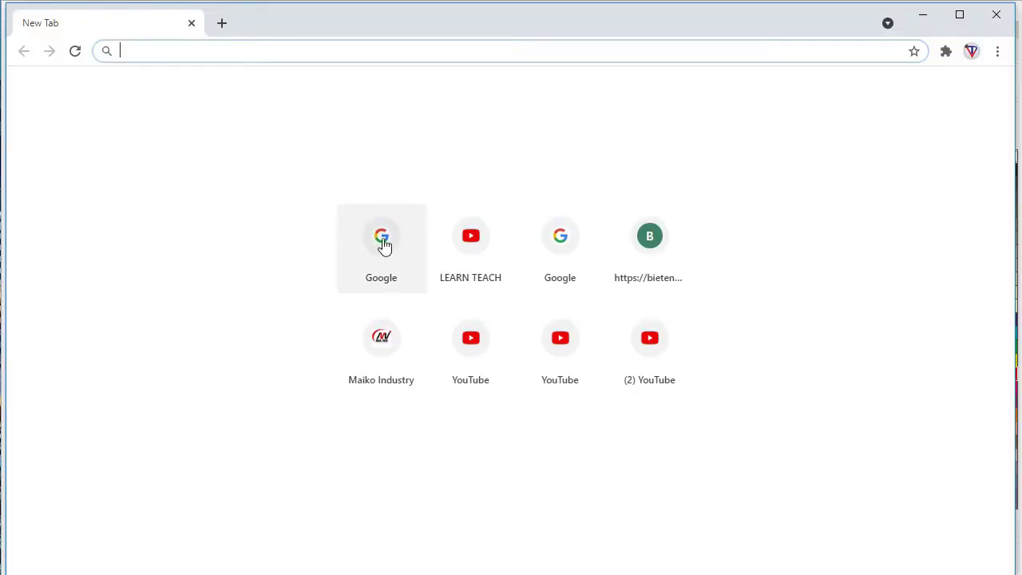
# - Switch to the Chrome browser, search Google for RED TEXTURE and show the image results
pyautogui.click(397, 237)
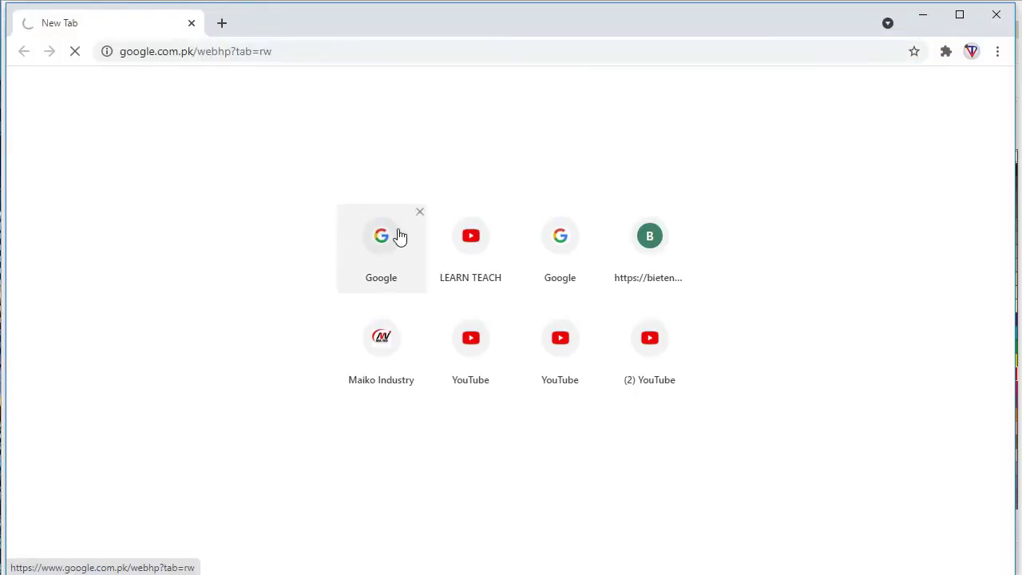
pyautogui.click(422, 240)
pyautogui.write('F')
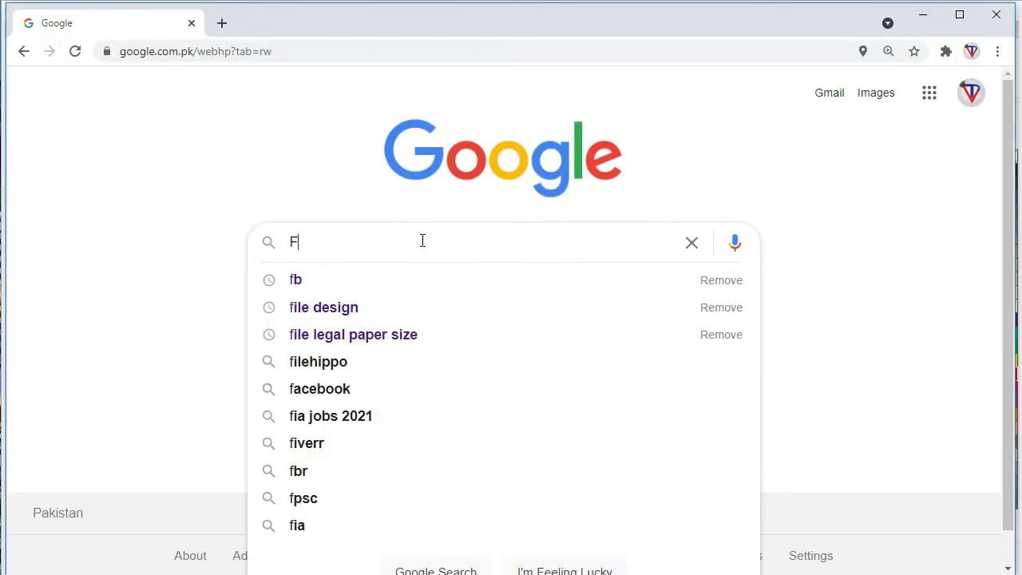
pyautogui.press('BackSpace')
pyautogui.write('RED TECT')
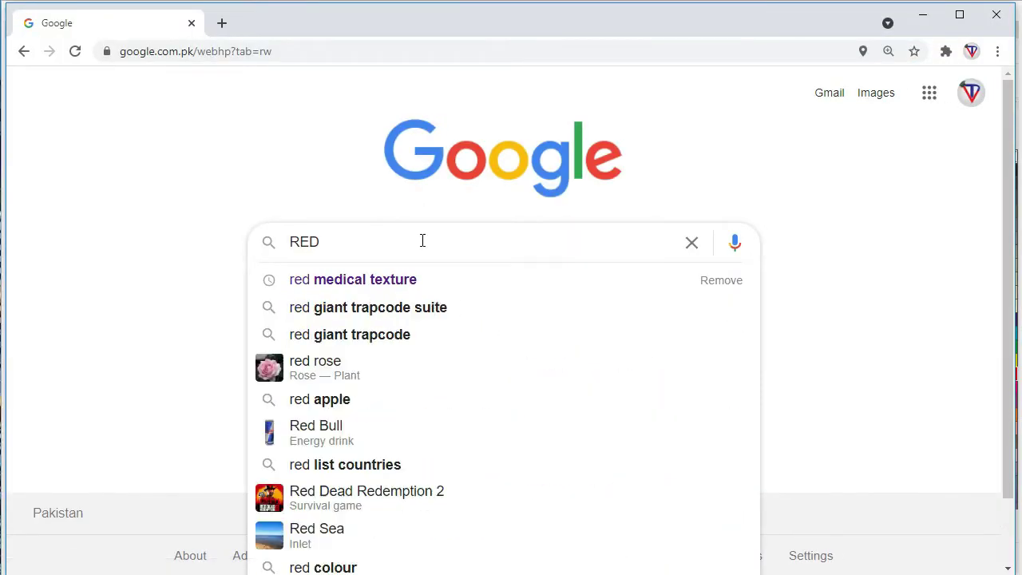
pyautogui.press('BackSpace')
pyautogui.press('BackSpace')
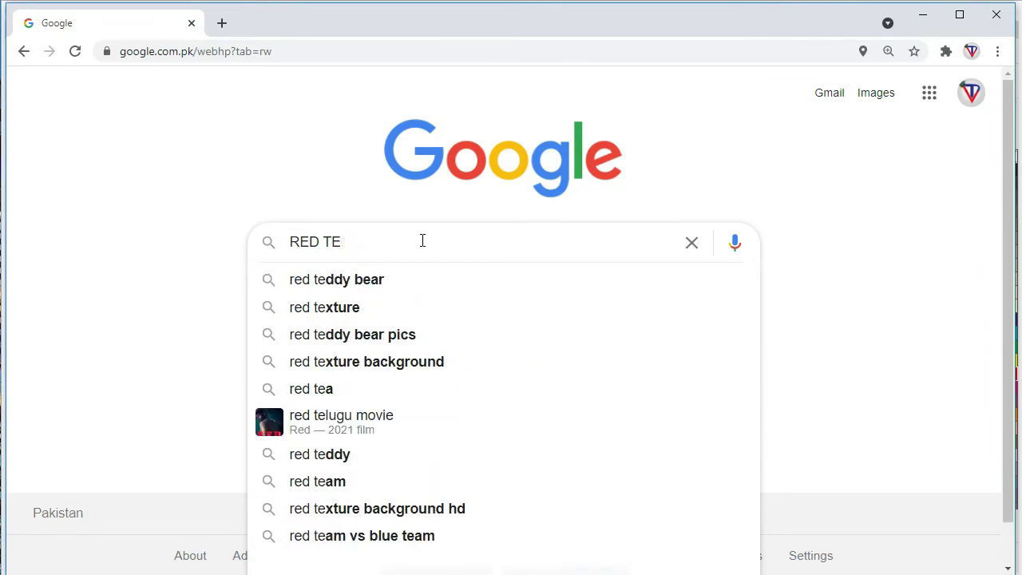
pyautogui.write('XTURE')
pyautogui.press('Return')
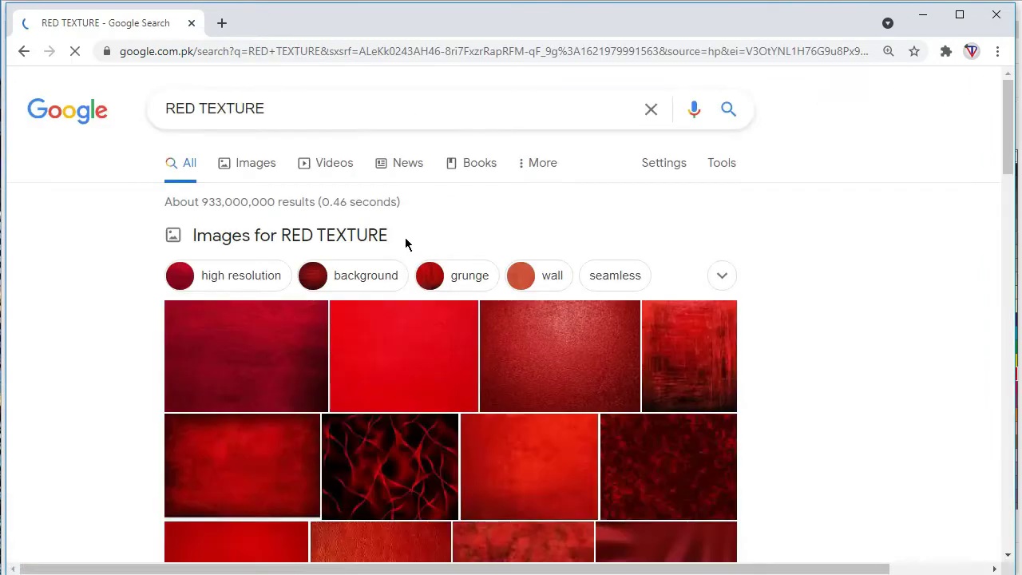
pyautogui.click(228, 167)
# - Find the Wallpapersden simple red texture pattern among the image results and save it to the Desktop as a JPEG image
pyautogui.scroll(-3, 372, 326)
pyautogui.scroll(-5, 372, 326)
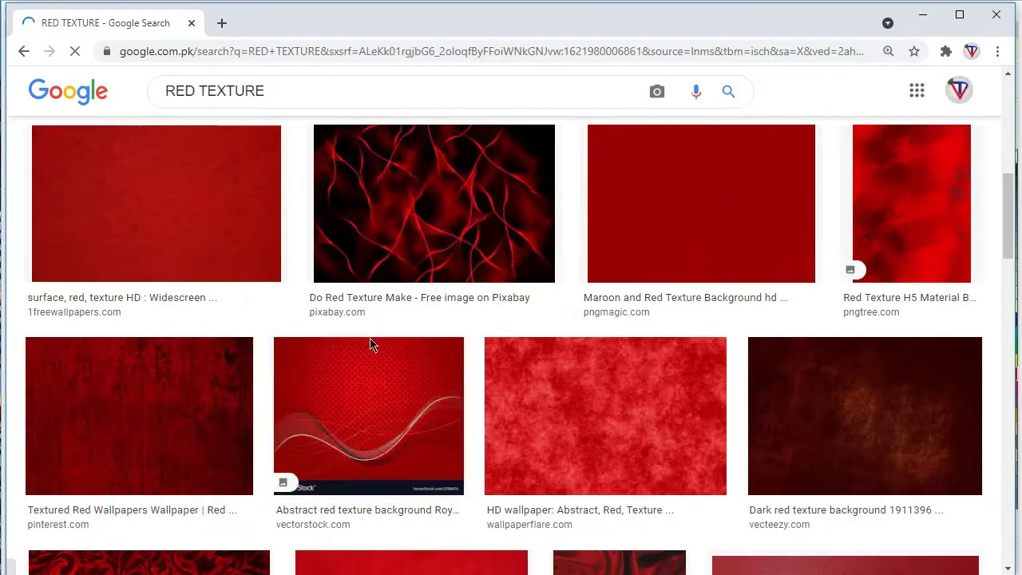
pyautogui.scroll(-10, 372, 389)
pyautogui.scroll(15, 491, 422)
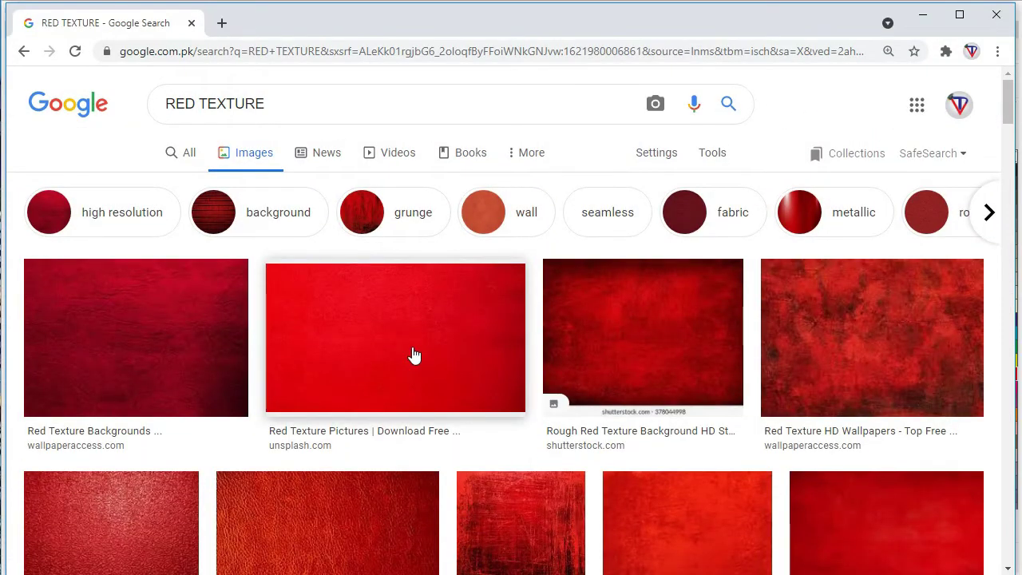
pyautogui.click(989, 212)
pyautogui.scroll(-10, 436, 354)
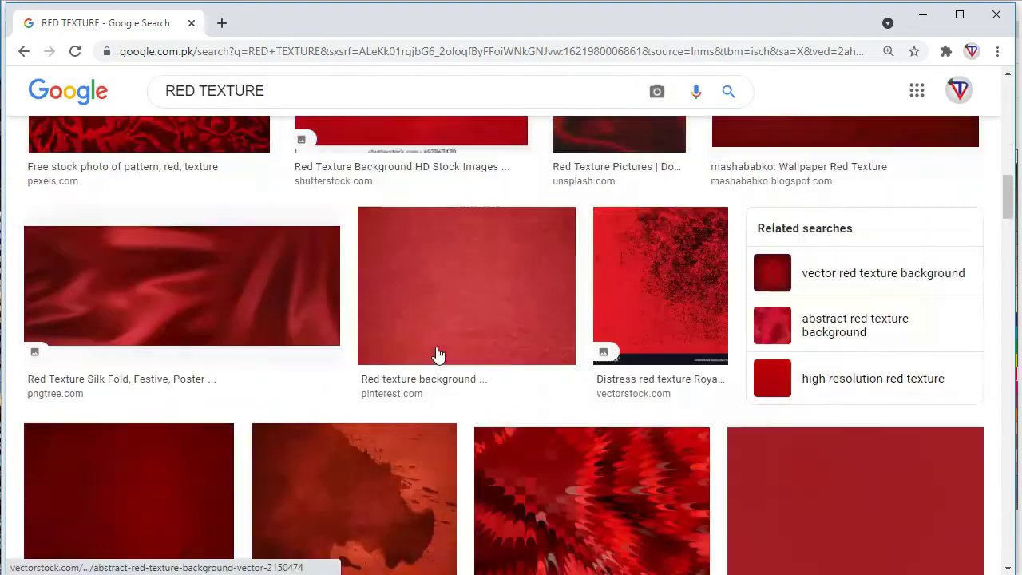
pyautogui.scroll(-10, 438, 353)
pyautogui.scroll(-8, 438, 354)
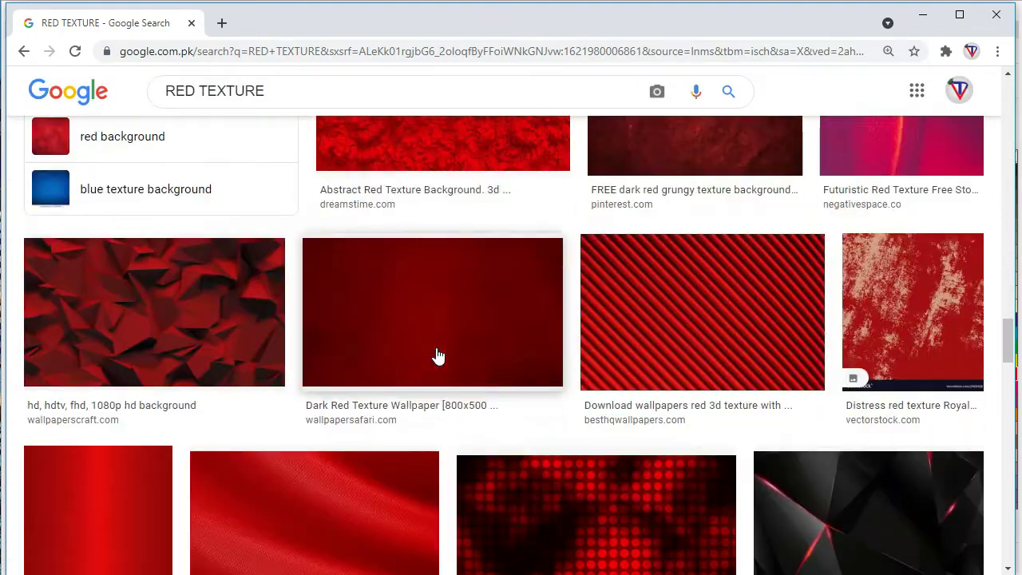
pyautogui.click(126, 274)
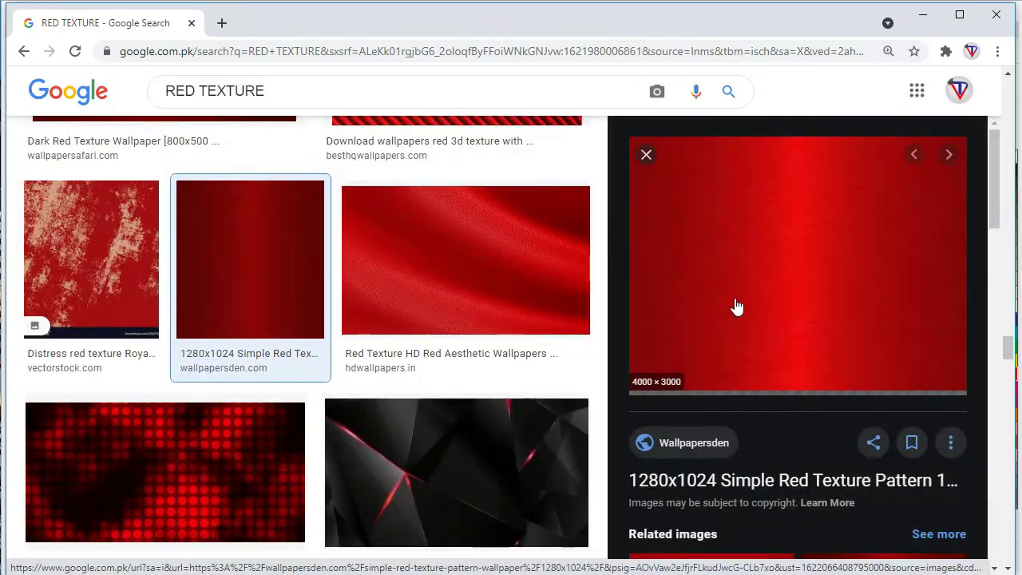
pyautogui.rightClick(761, 291)
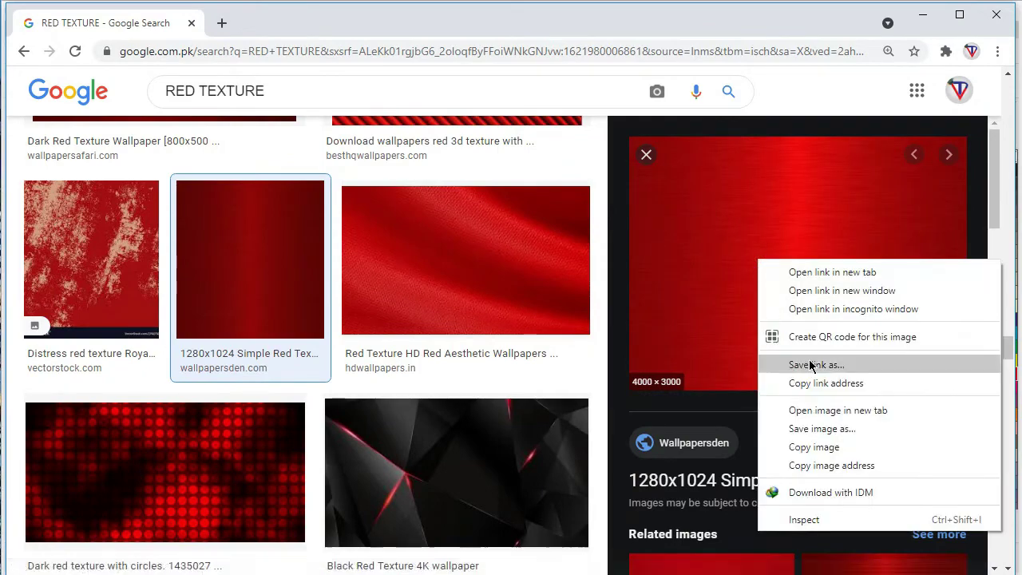
pyautogui.click(822, 424)
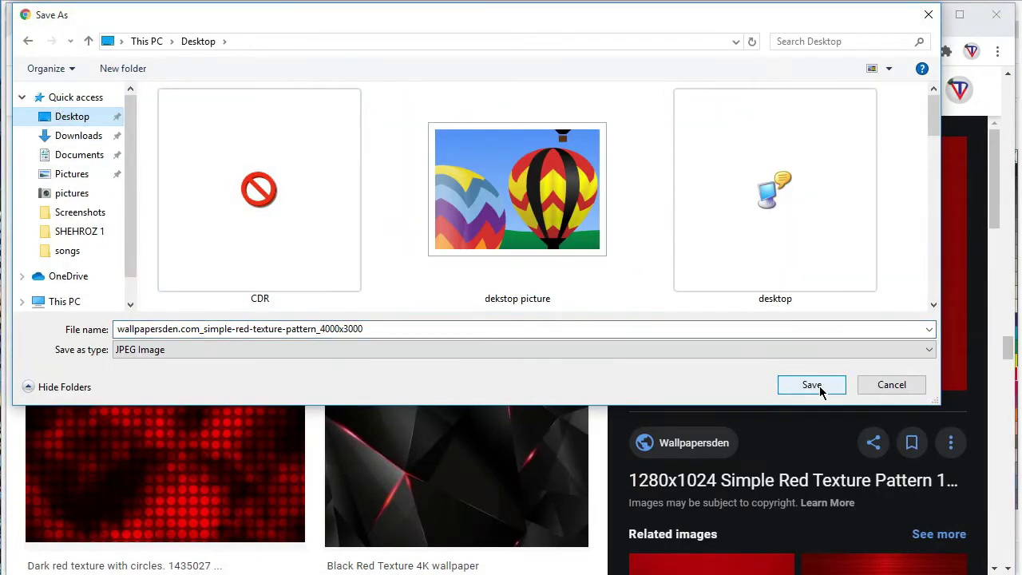
pyautogui.click(812, 385)
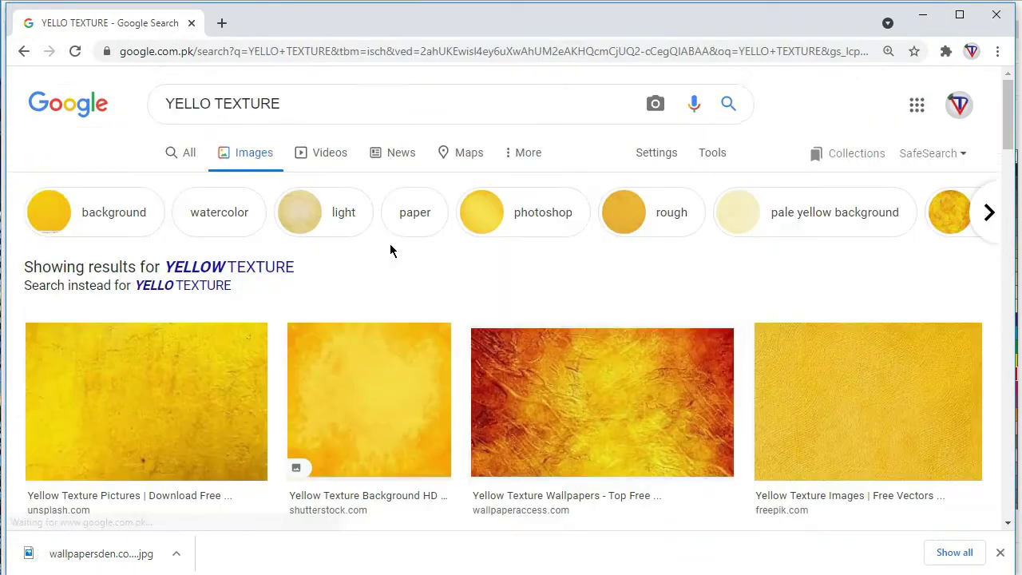
# - Find the 123FreeVectors orange and yellow textured background in the YELLO TEXTURE image results and save it to the Desktop
pyautogui.scroll(-5, 439, 335)
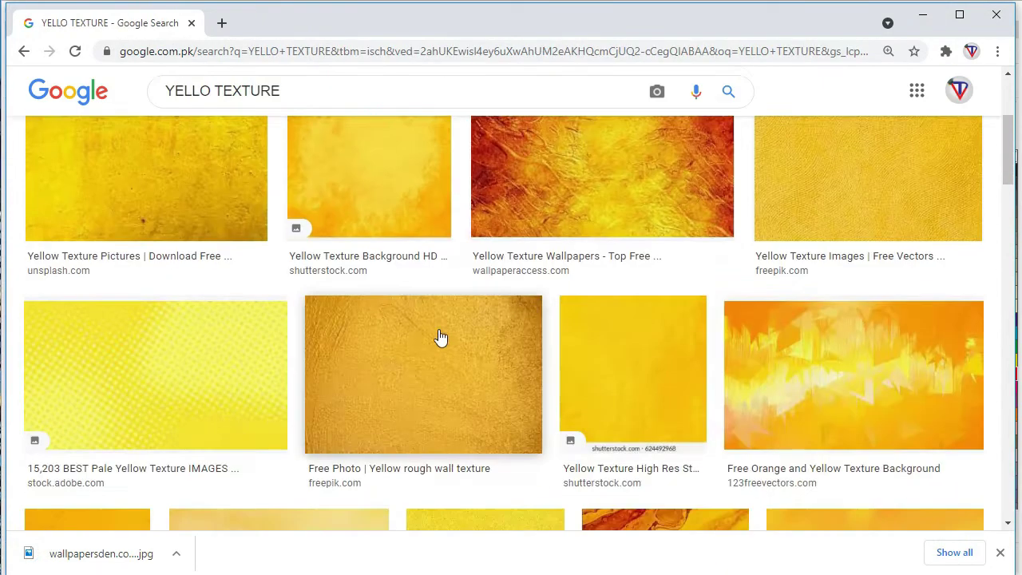
pyautogui.scroll(-6, 460, 366)
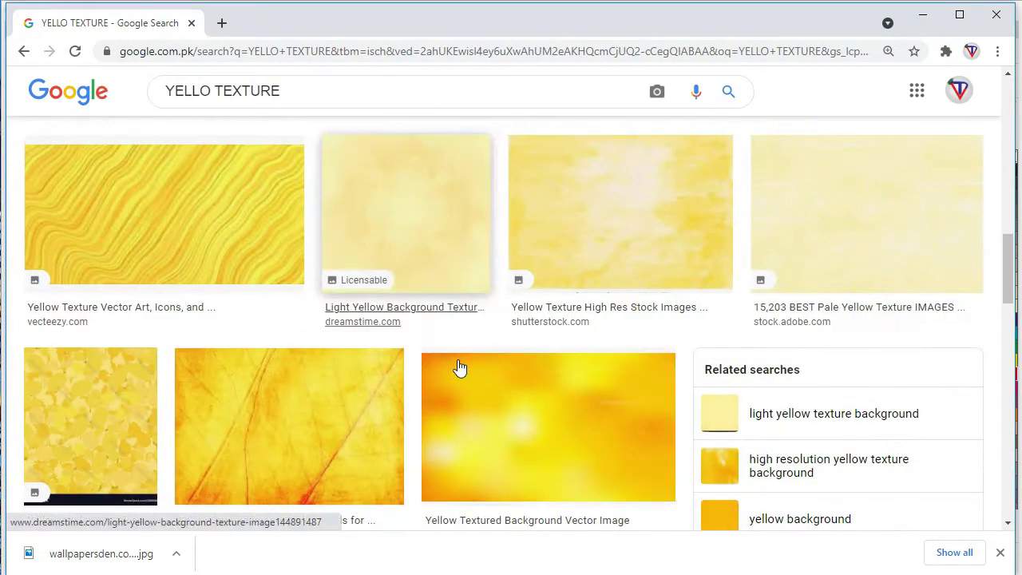
pyautogui.click(458, 368)
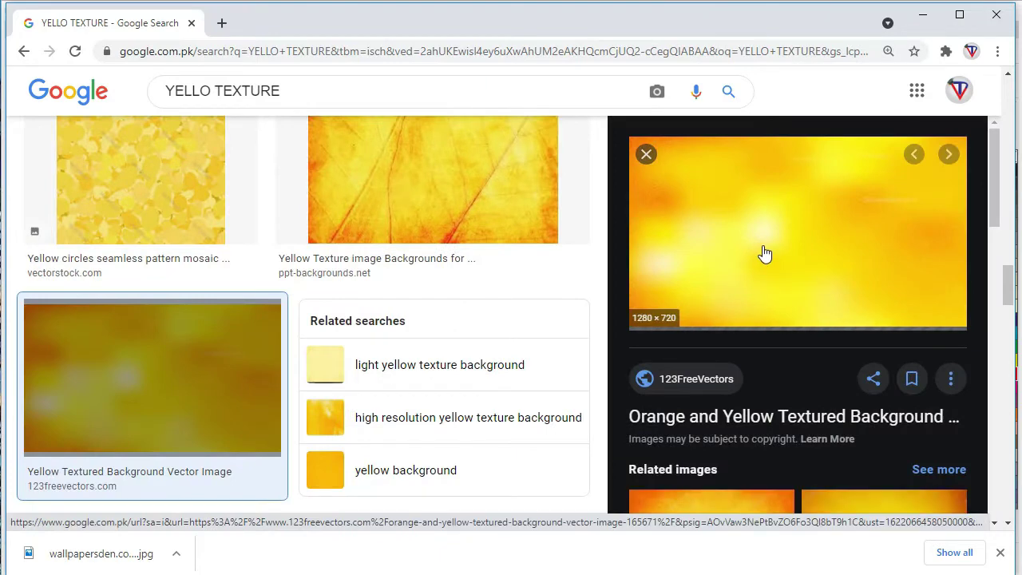
pyautogui.rightClick(742, 230)
pyautogui.click(807, 402)
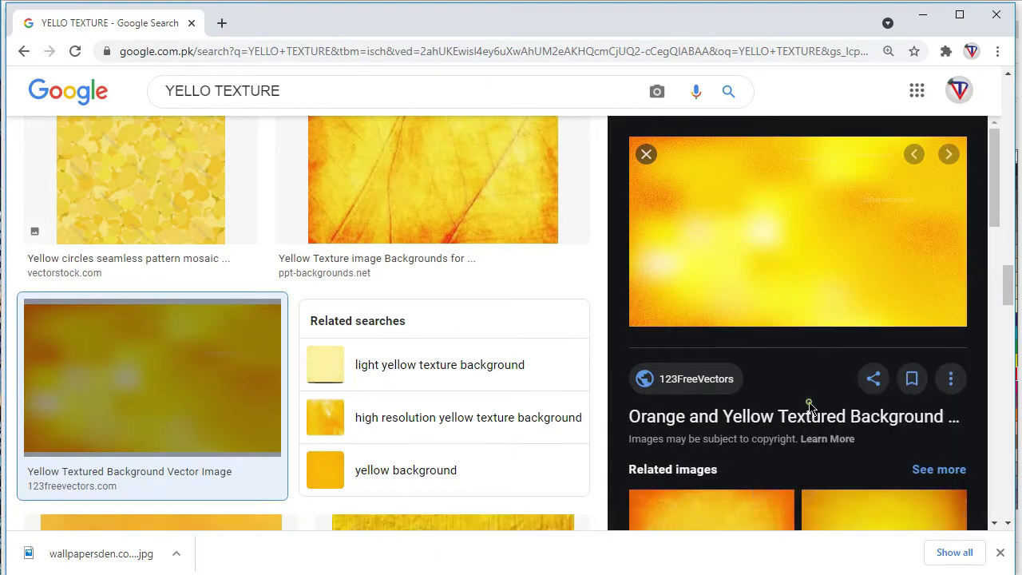
pyautogui.click(72, 116)
pyautogui.click(793, 388)
pyautogui.click(807, 385)
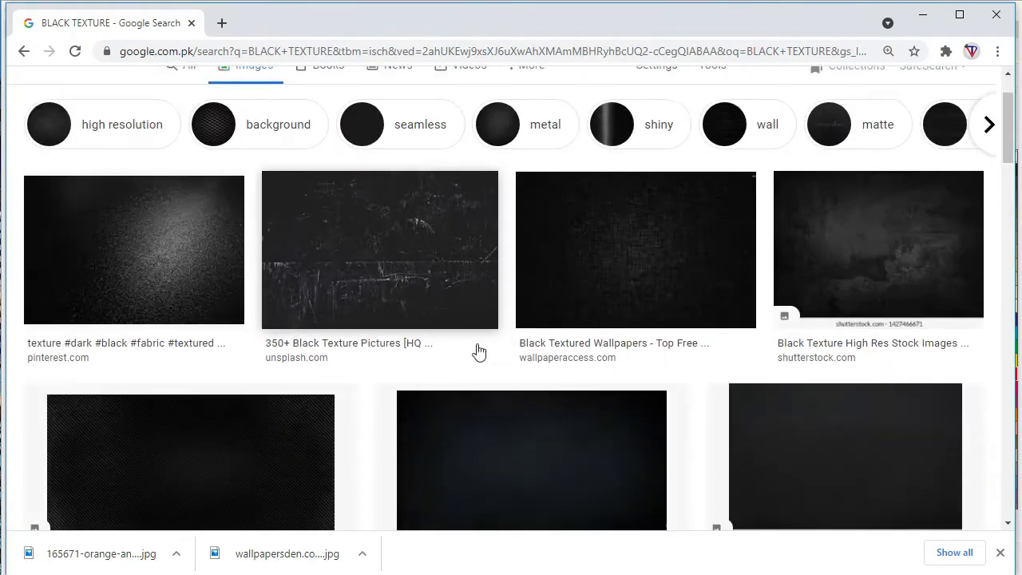
# - Browse the BLACK TEXTURE image results and save the WallpaperAccess black textured wallpaper to the Desktop
pyautogui.scroll(-10, 520, 363)
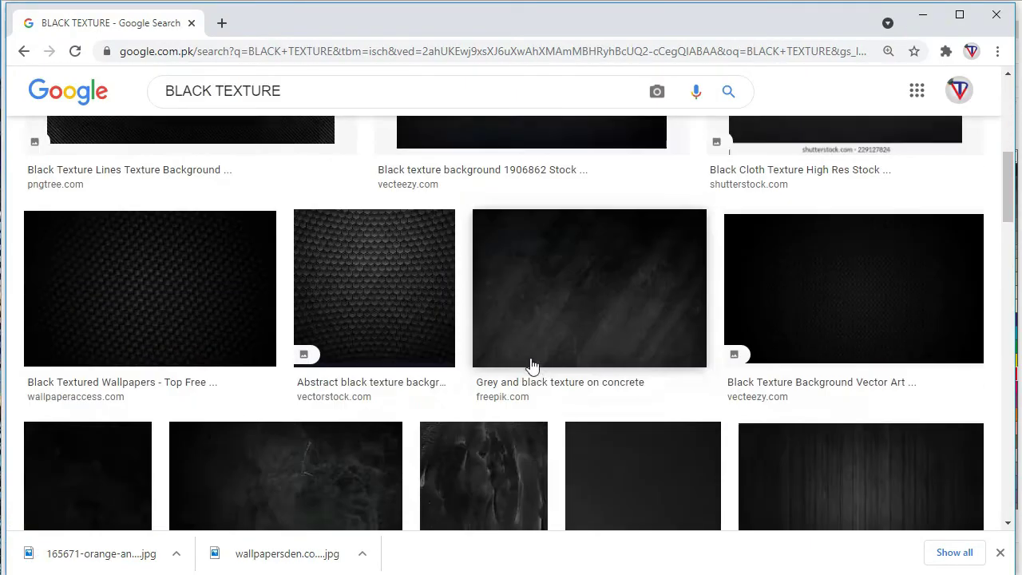
pyautogui.scroll(-2, 531, 368)
pyautogui.scroll(12, 530, 369)
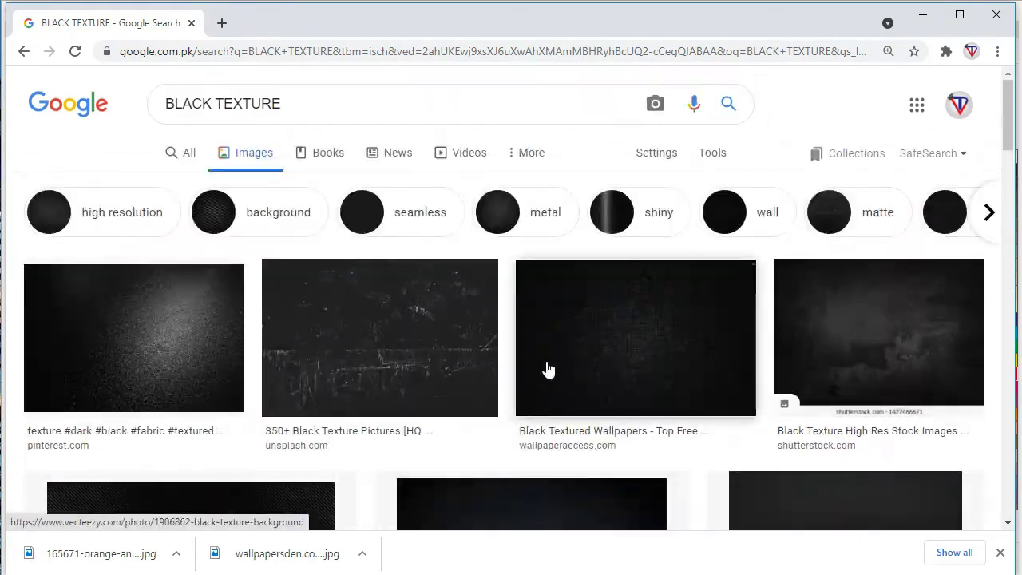
pyautogui.click(548, 369)
pyautogui.rightClick(714, 323)
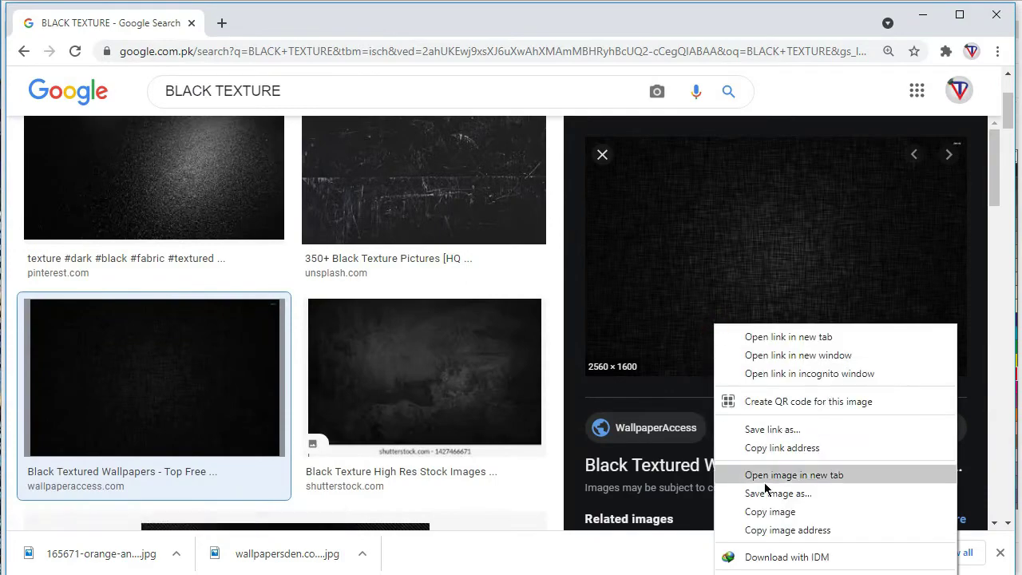
pyautogui.click(764, 491)
pyautogui.click(812, 384)
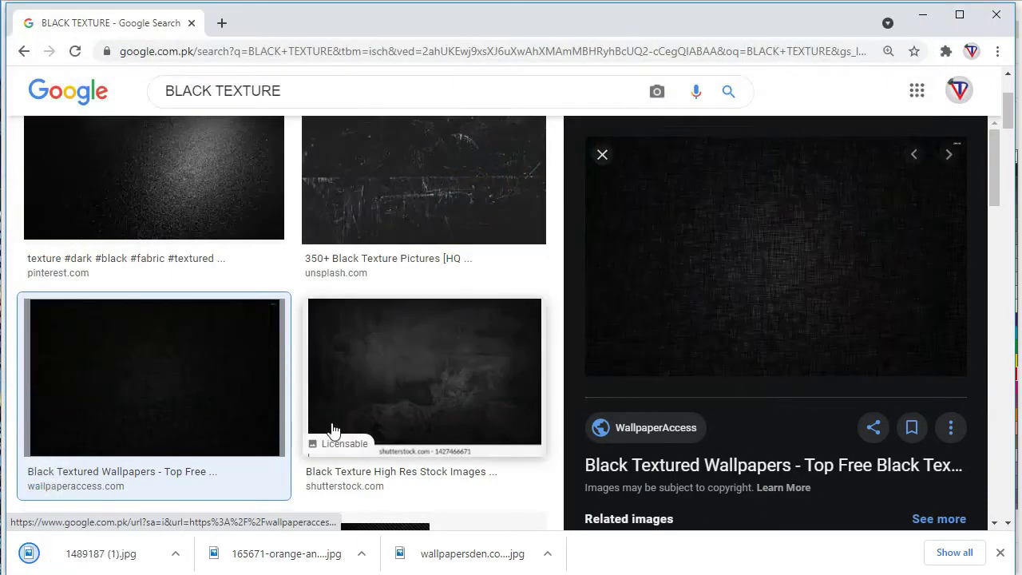
# - Switch back to CorelDRAW and open the Import dialog at the Desktop folder
pyautogui.click(922, 16)
pyautogui.rightClick(273, 235)
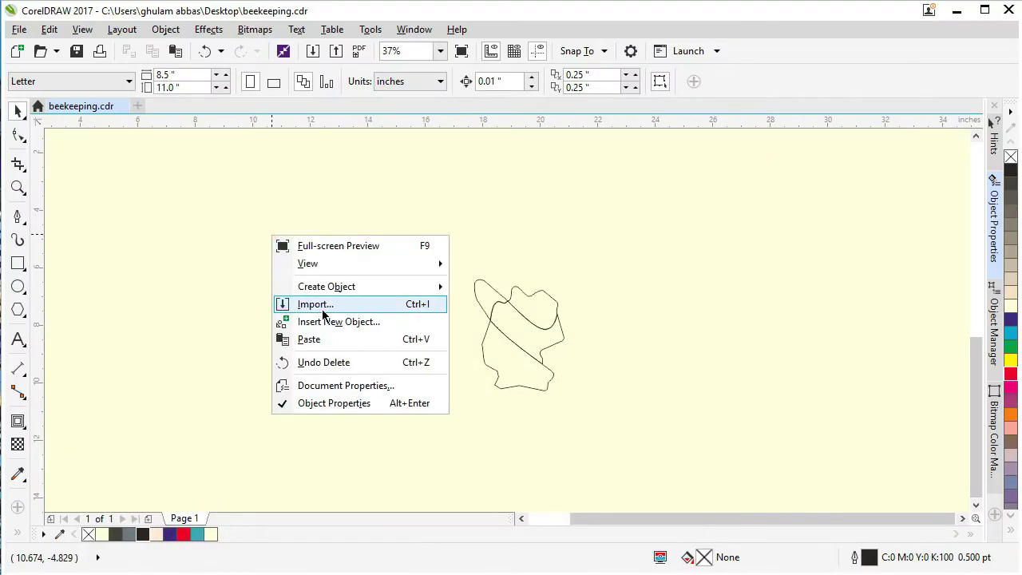
pyautogui.click(319, 306)
pyautogui.click(223, 205)
# - Import the orange-and-yellow, black and simple red texture images together and place them on the empty area beside the traced outlines
pyautogui.scroll(-4, 649, 332)
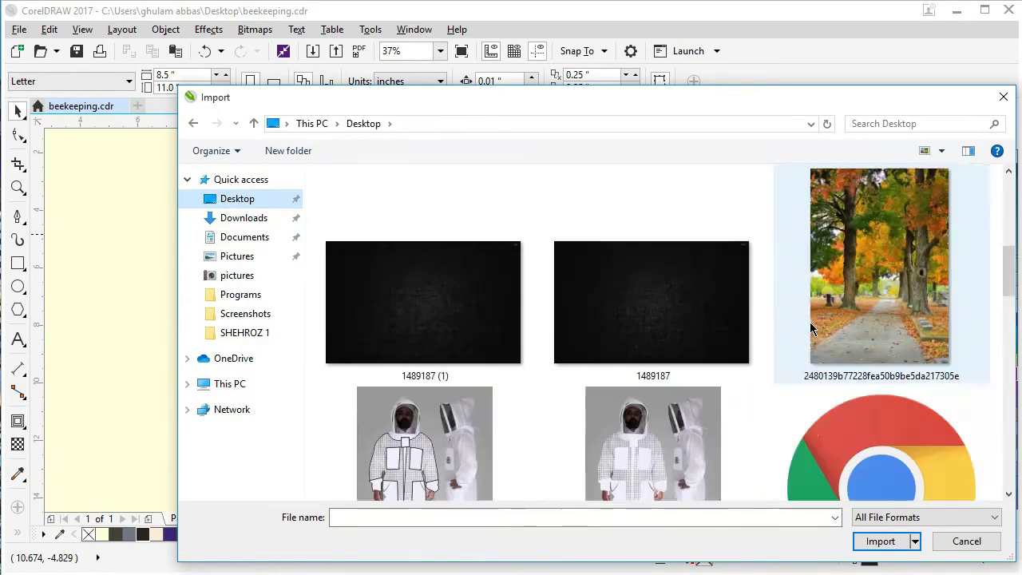
pyautogui.scroll(2, 811, 325)
pyautogui.click(812, 326)
pyautogui.scroll(-5, 687, 361)
pyautogui.scroll(-5, 623, 389)
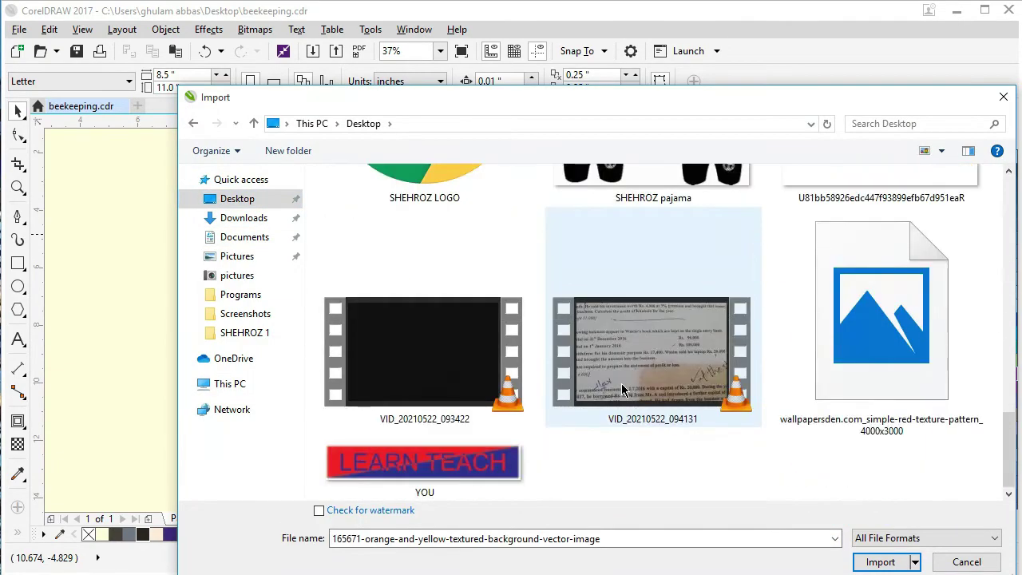
pyautogui.keyDown('ctrl'); pyautogui.click(835, 380); pyautogui.keyUp('ctrl')
pyautogui.scroll(-5, 733, 395)
pyautogui.scroll(5, 732, 395)
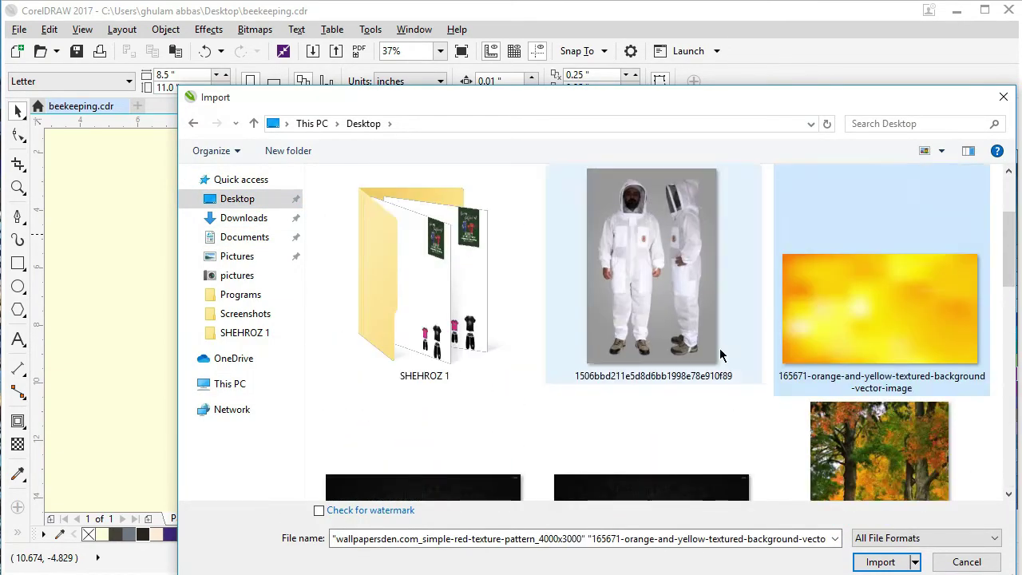
pyautogui.scroll(-1, 724, 354)
pyautogui.click(881, 561)
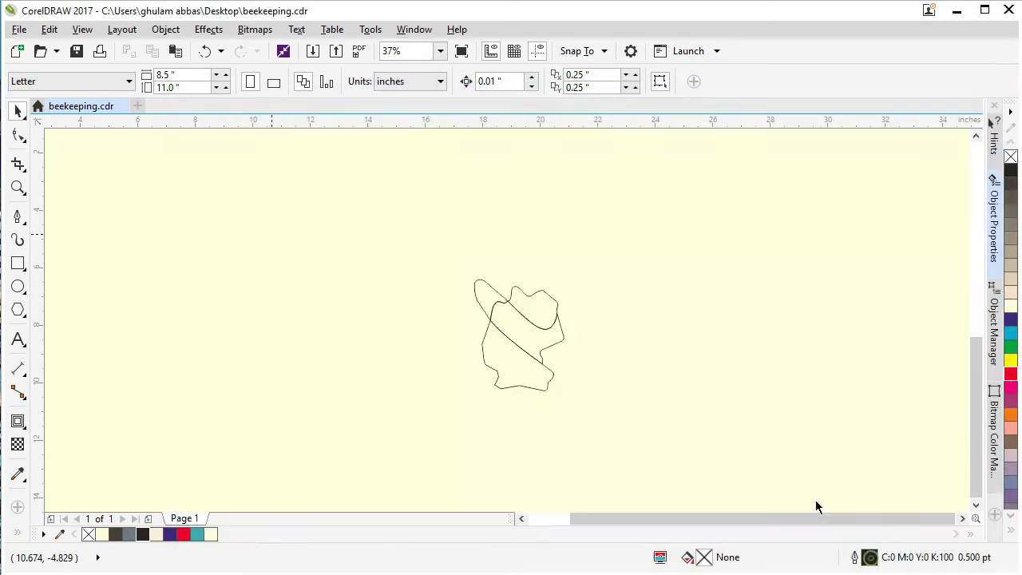
pyautogui.click(270, 232)
pyautogui.click(269, 320)
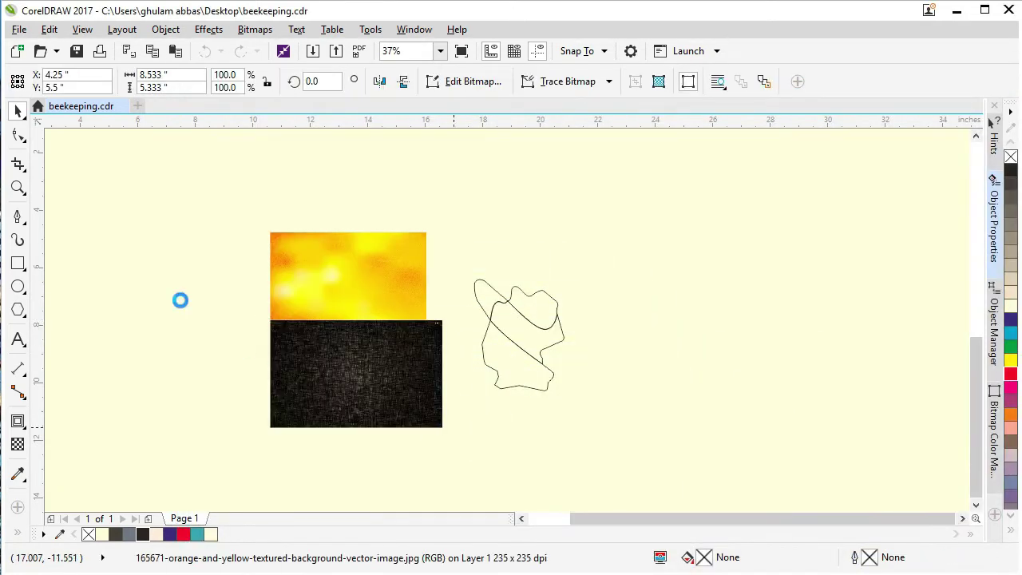
pyautogui.click(100, 248)
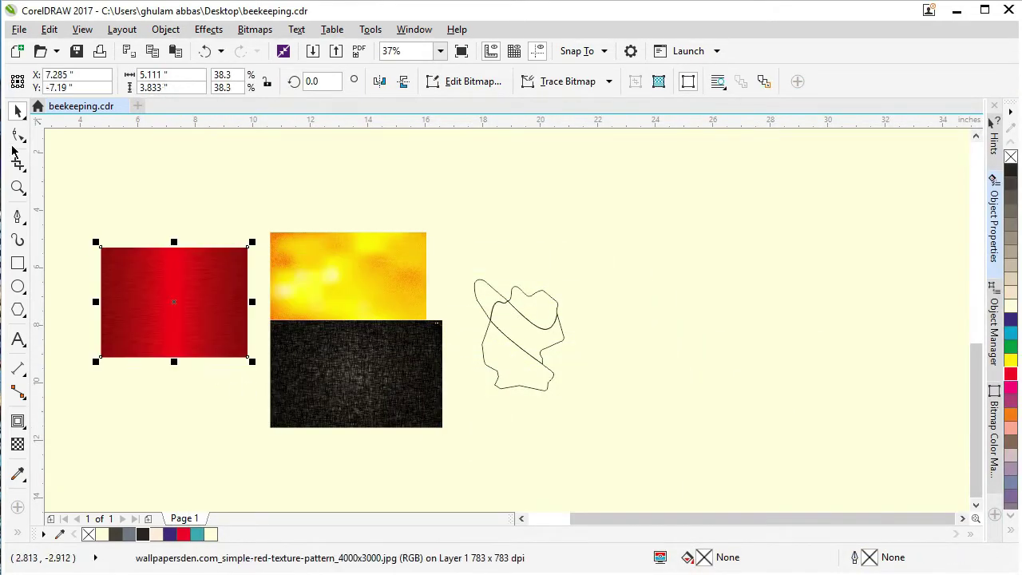
# - PowerClip the black texture inside the hat crown outline and scale the image down to about 2.76 x 1.72 inches
pyautogui.rightClick(428, 378)
pyautogui.click(478, 329)
pyautogui.click(524, 308)
pyautogui.scroll(1, 533, 313)
pyautogui.click(488, 373)
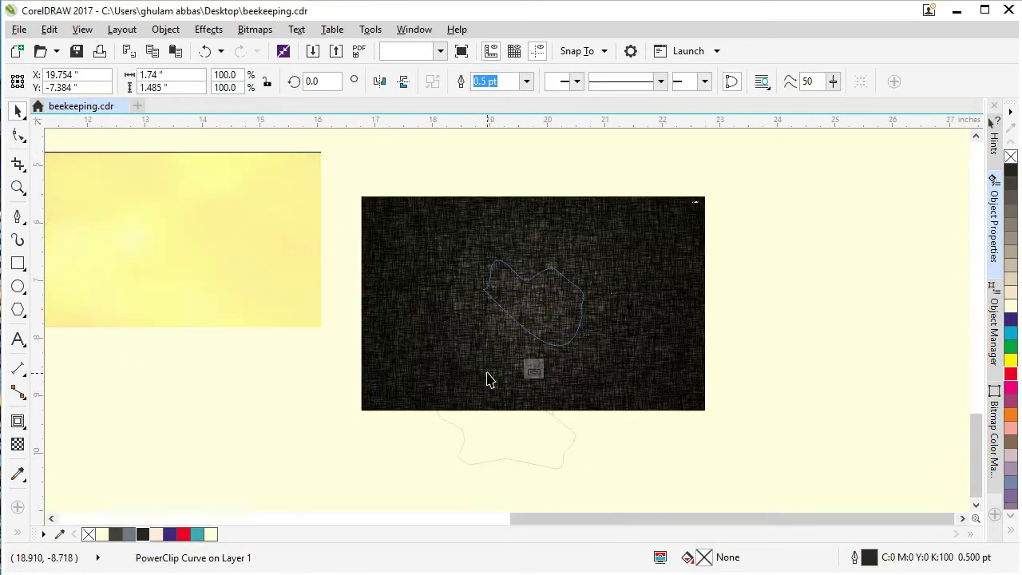
pyautogui.click(490, 380)
pyautogui.moveTo(705, 411); pyautogui.dragTo(631, 368)
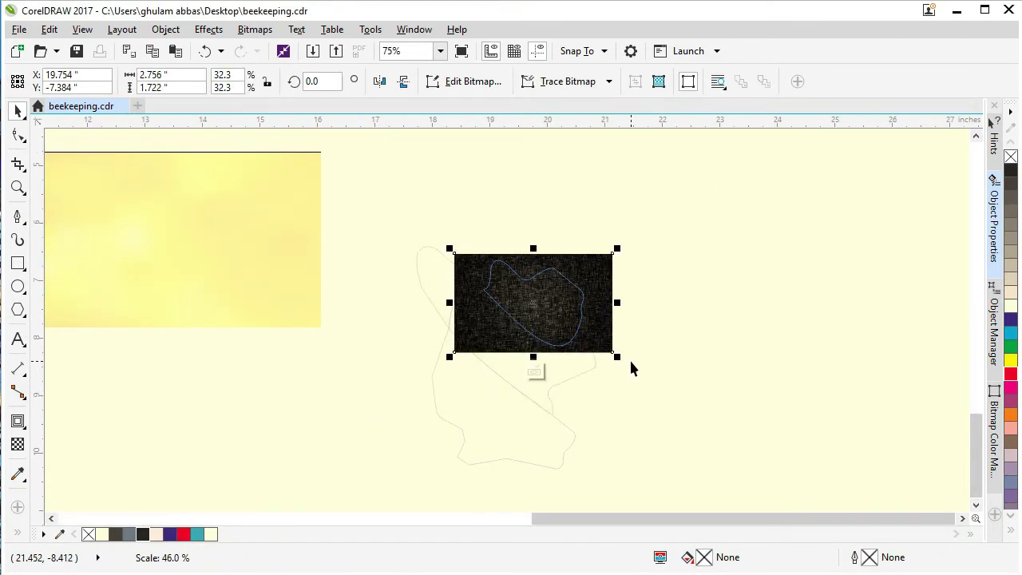
pyautogui.click(537, 372)
# - PowerClip the orange-and-yellow texture inside the lower face outline, with the image about 4.55 x 2.56 inches
pyautogui.click(256, 271)
pyautogui.press('Escape')
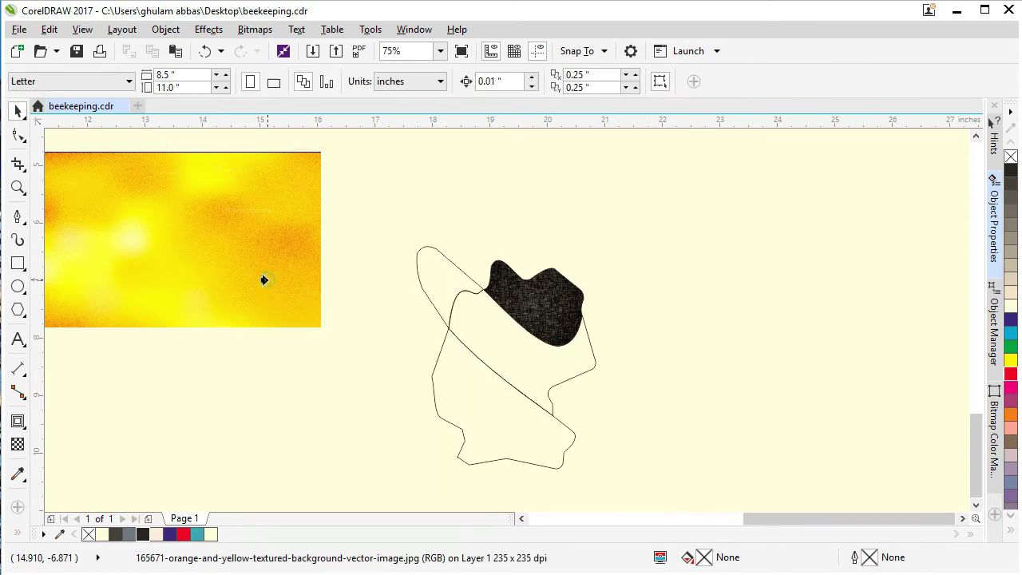
pyautogui.click(470, 411)
pyautogui.scroll(-1, 501, 388)
pyautogui.click(463, 452)
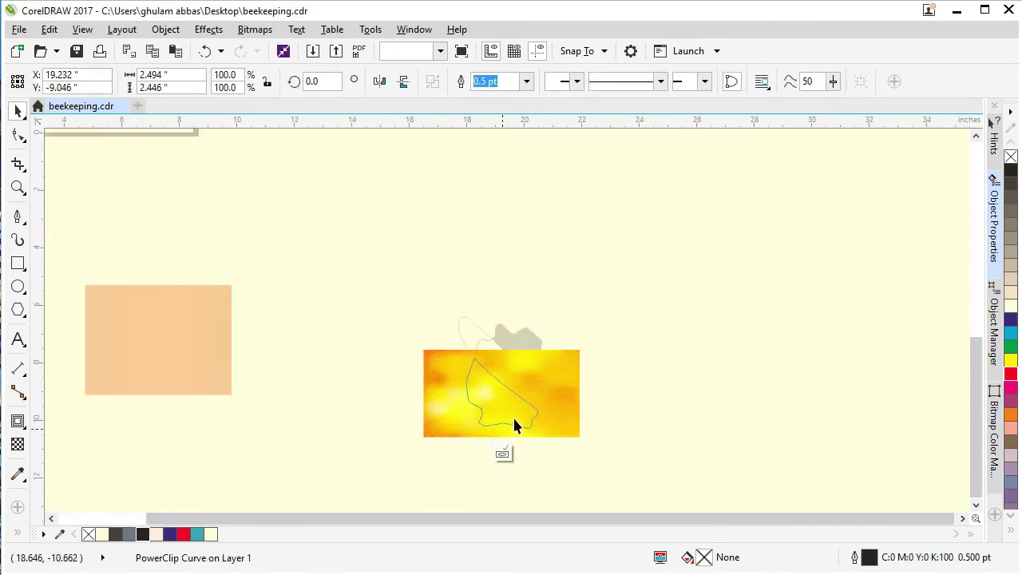
pyautogui.click(514, 422)
pyautogui.click(502, 454)
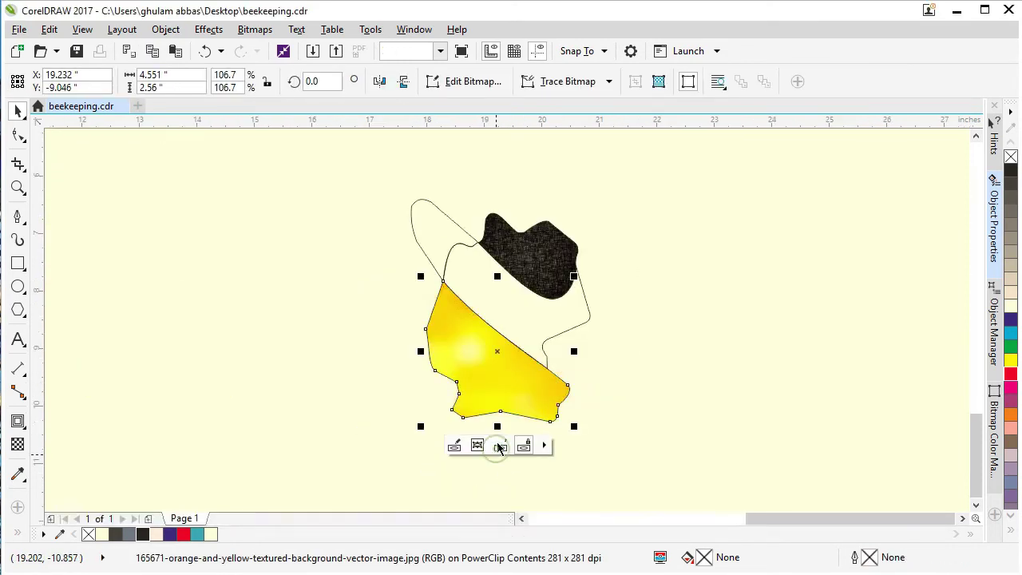
# - PowerClip the red texture inside the middle band outline and scale the image down to about 3.52 x 2.64 inches
pyautogui.scroll(-1, 600, 311)
pyautogui.rightClick(256, 276)
pyautogui.click(319, 290)
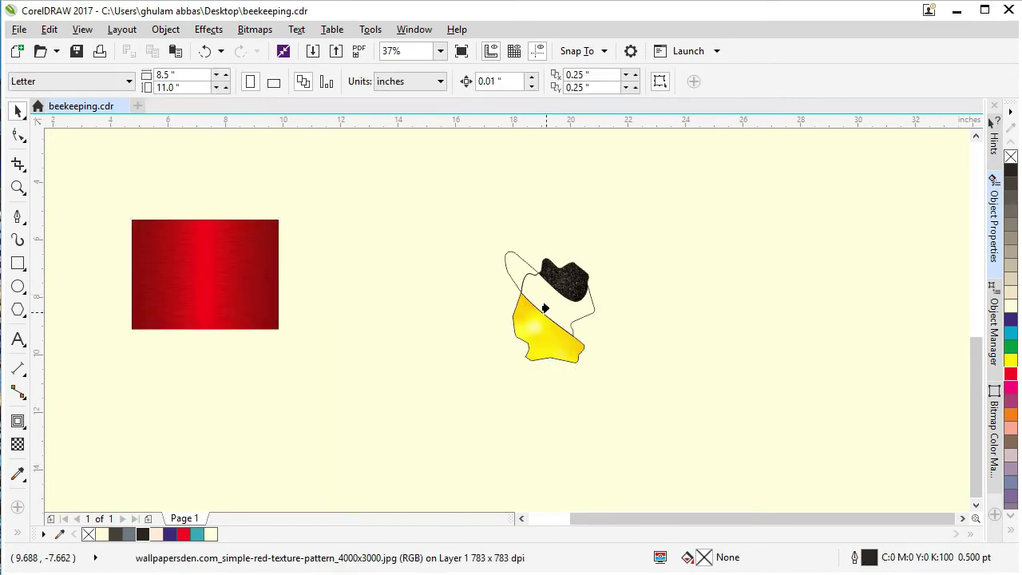
pyautogui.click(565, 302)
pyautogui.scroll(1, 565, 302)
pyautogui.click(510, 405)
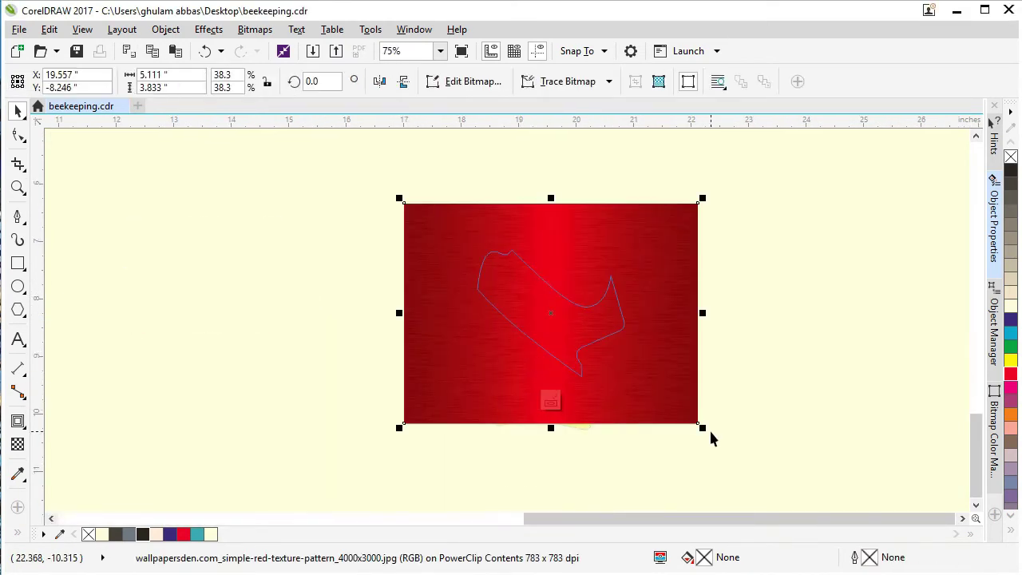
pyautogui.moveTo(701, 426); pyautogui.dragTo(654, 392)
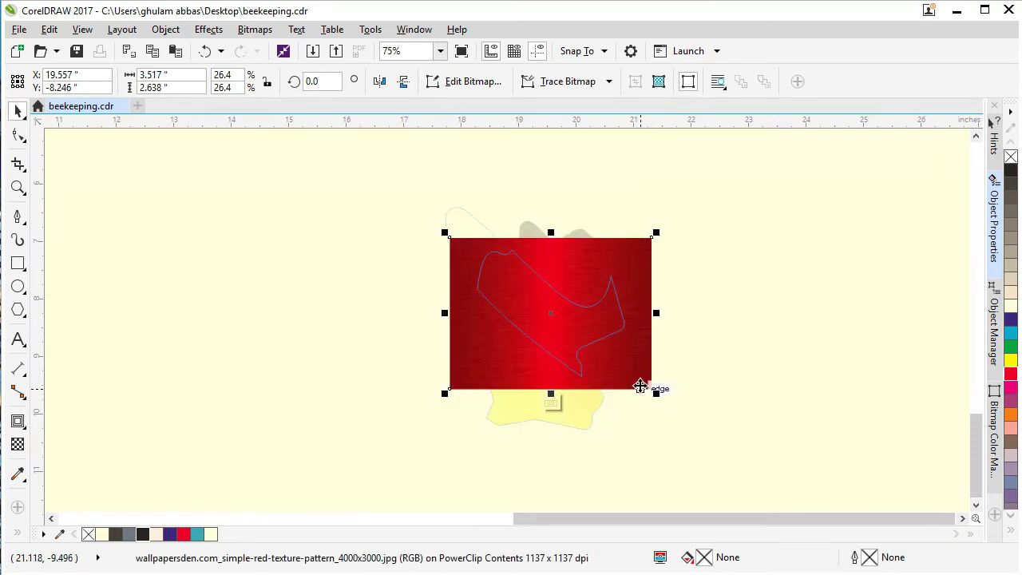
pyautogui.click(551, 402)
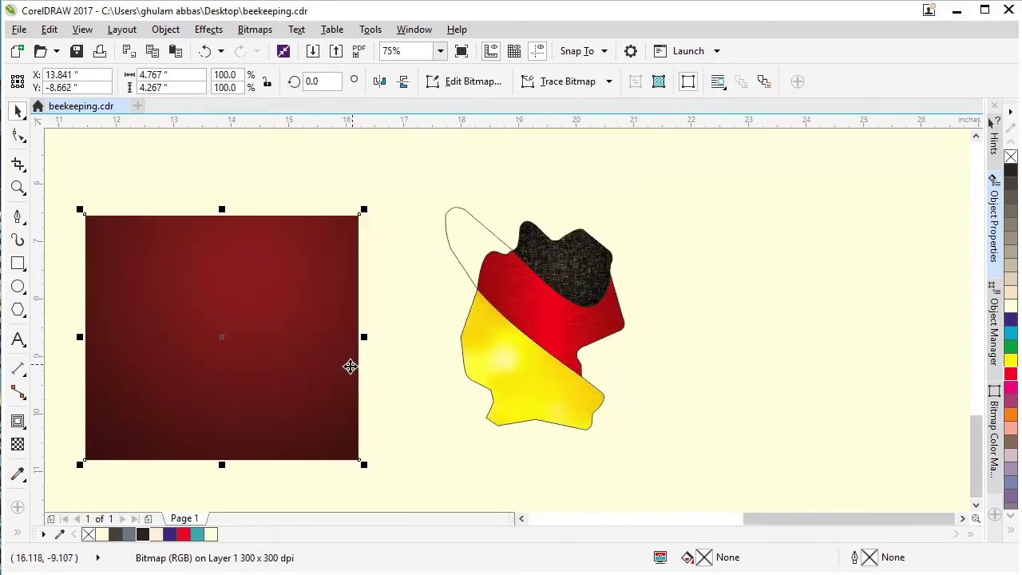
# - PowerClip the dark red bitmap inside the remaining hat brim outline
pyautogui.rightClick(269, 352)
pyautogui.click(299, 329)
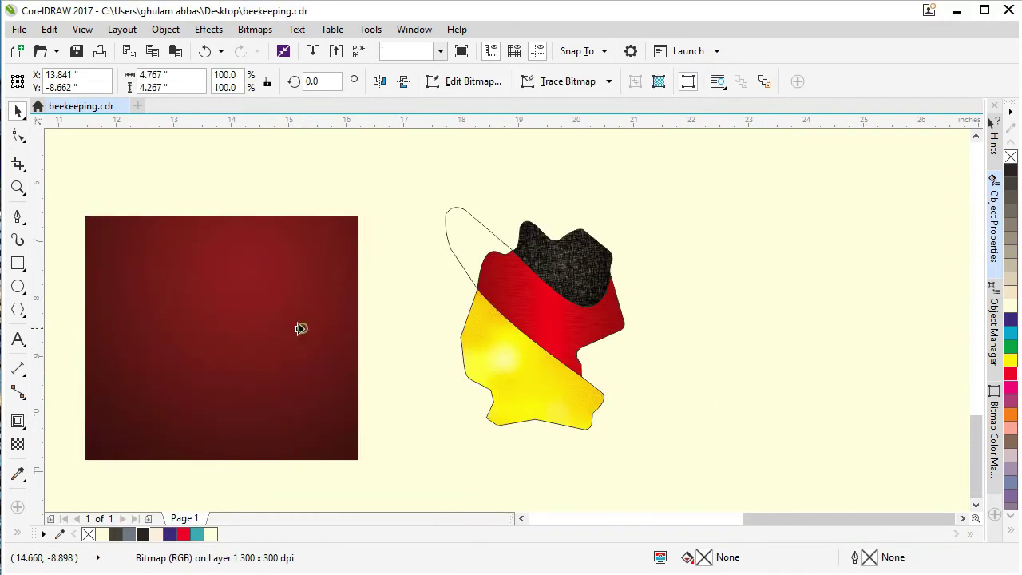
pyautogui.click(453, 241)
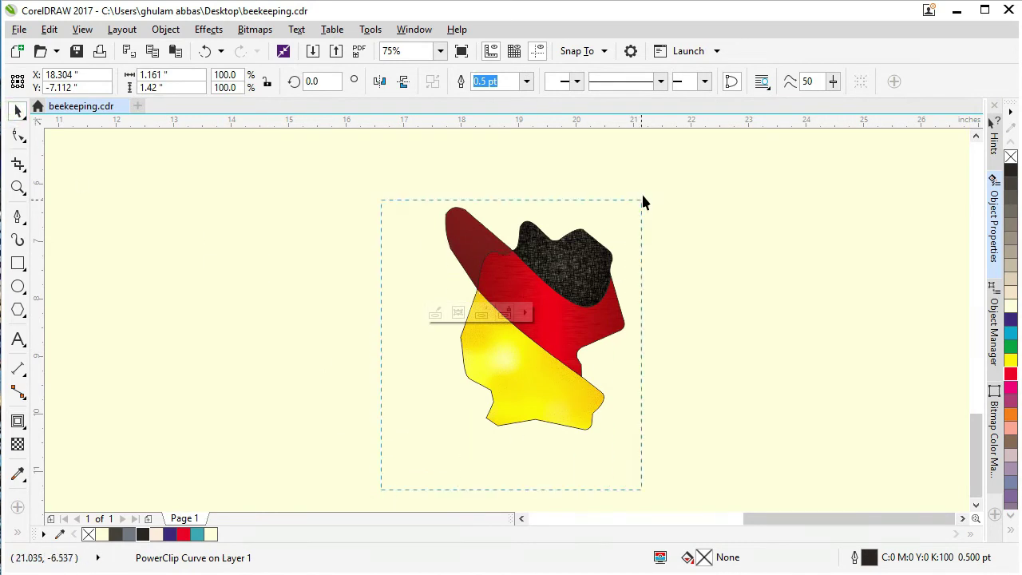
# - Select all the textured logo shapes and remove their outlines
pyautogui.hotkey('ctrl', 'a')
pyautogui.click(695, 80)
pyautogui.click(662, 94)
pyautogui.click(671, 244)
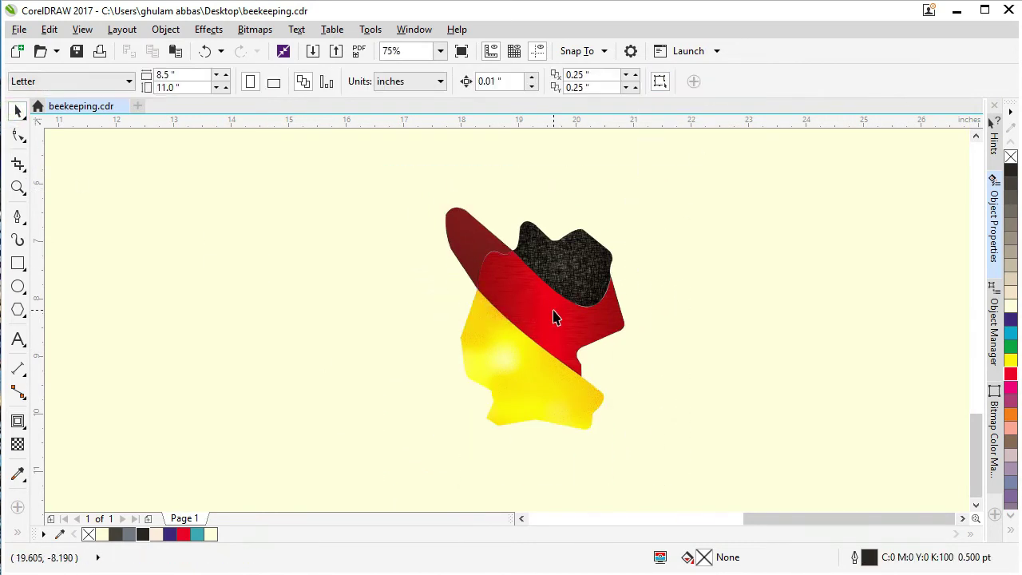
# - Add a third line reading AND TRAC LOGO to the red title text
pyautogui.press('F4')
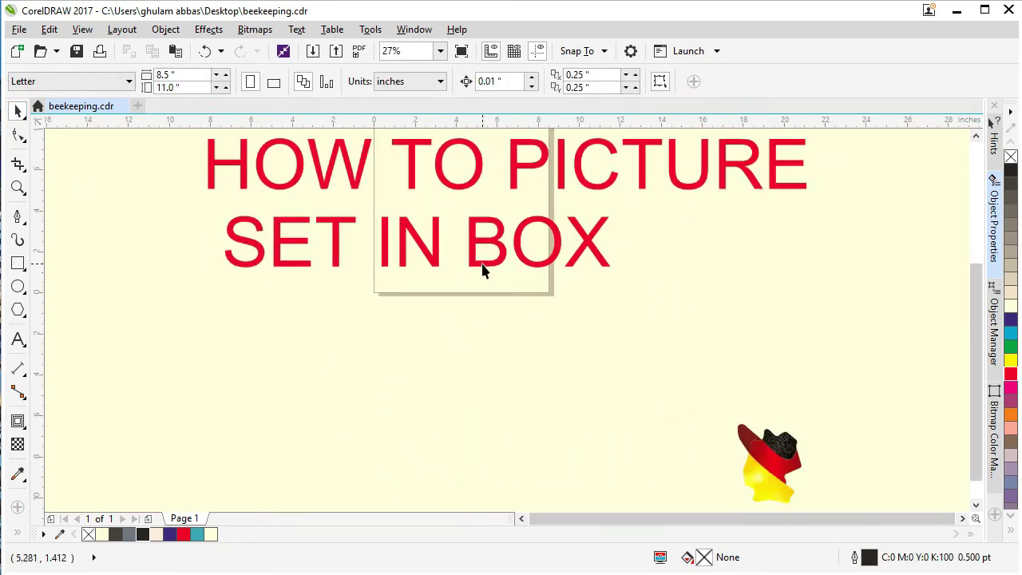
pyautogui.doubleClick(607, 251)
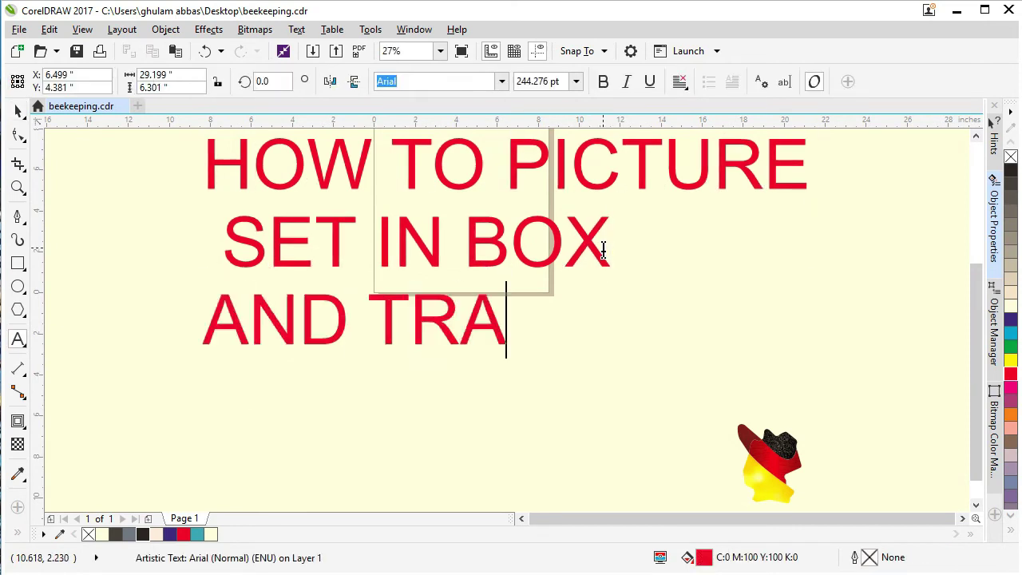
pyautogui.write('GGOO')
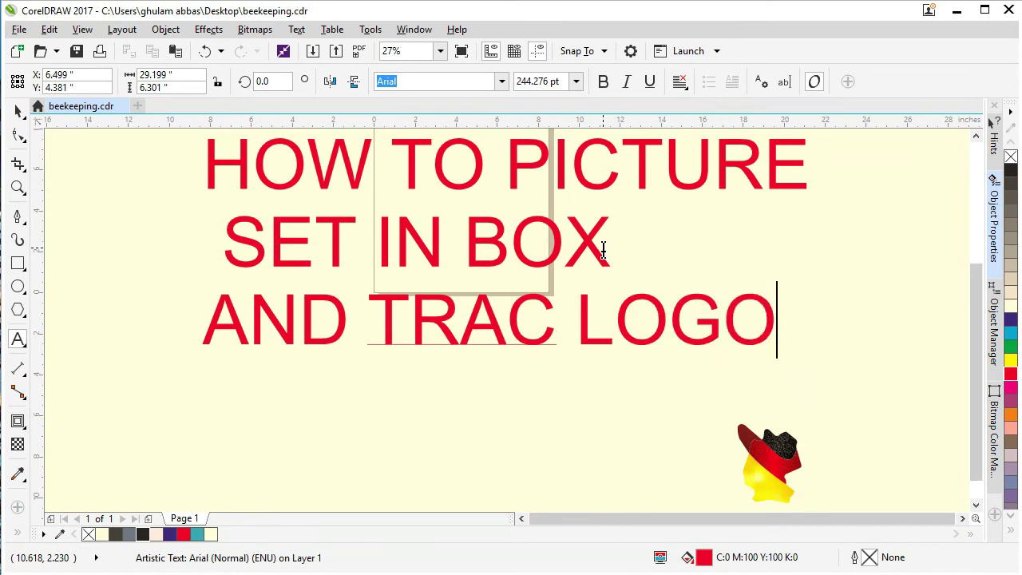
pyautogui.press('Delete')
# - Draw a rectangle about 5.02 x 4.25 inches around the logo, fill it with 50% black and send it to the back
pyautogui.press('F4')
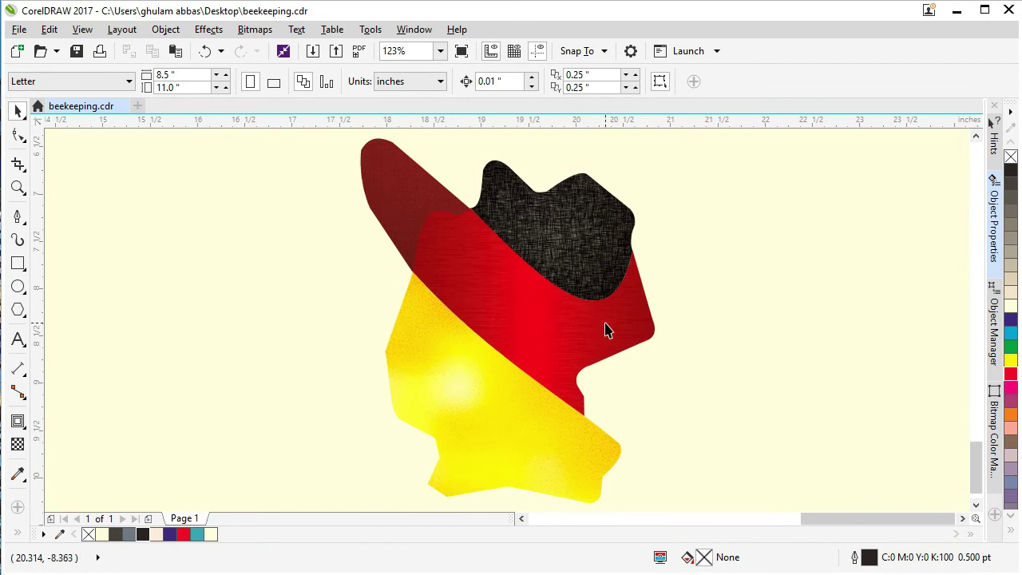
pyautogui.press('F6')
pyautogui.scroll(-2, 426, 251)
pyautogui.moveTo(323, 187); pyautogui.dragTo(494, 302)
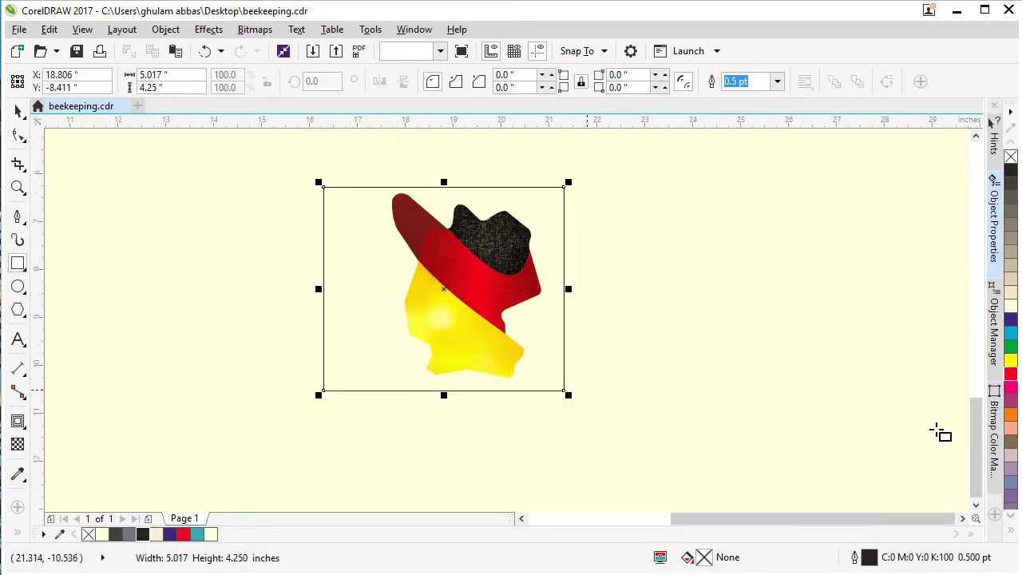
pyautogui.click(1010, 248)
pyautogui.hotkey('shift', 'pagedown')
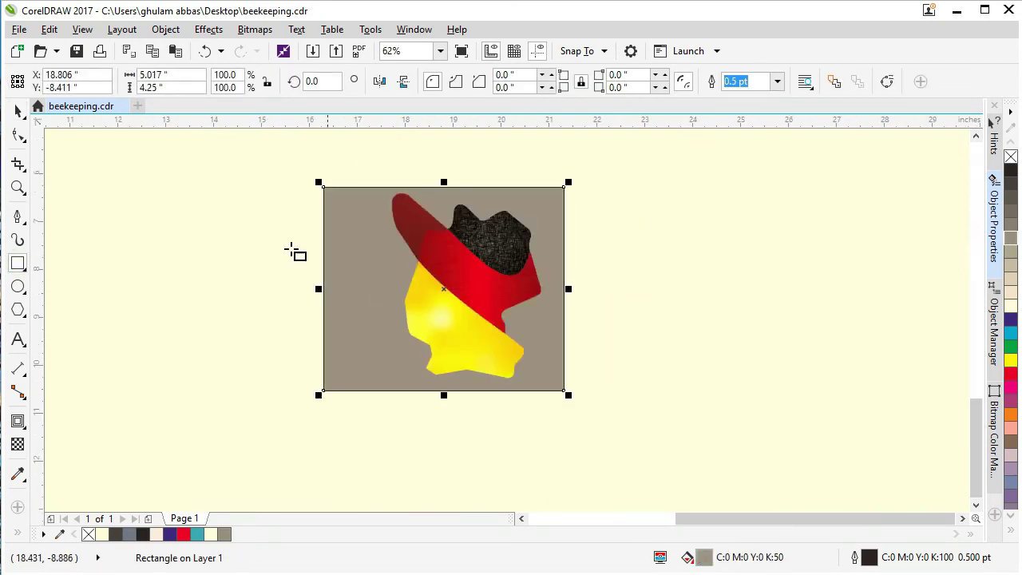
# - Try to align the separate logo shapes and the rectangle by their centres, and undo the alignment
pyautogui.click(256, 226)
pyautogui.moveTo(257, 166); pyautogui.dragTo(360, 165)
pyautogui.press('c')
pyautogui.press('e')
pyautogui.hotkey('ctrl', 'z')
pyautogui.hotkey('ctrl', 'z')
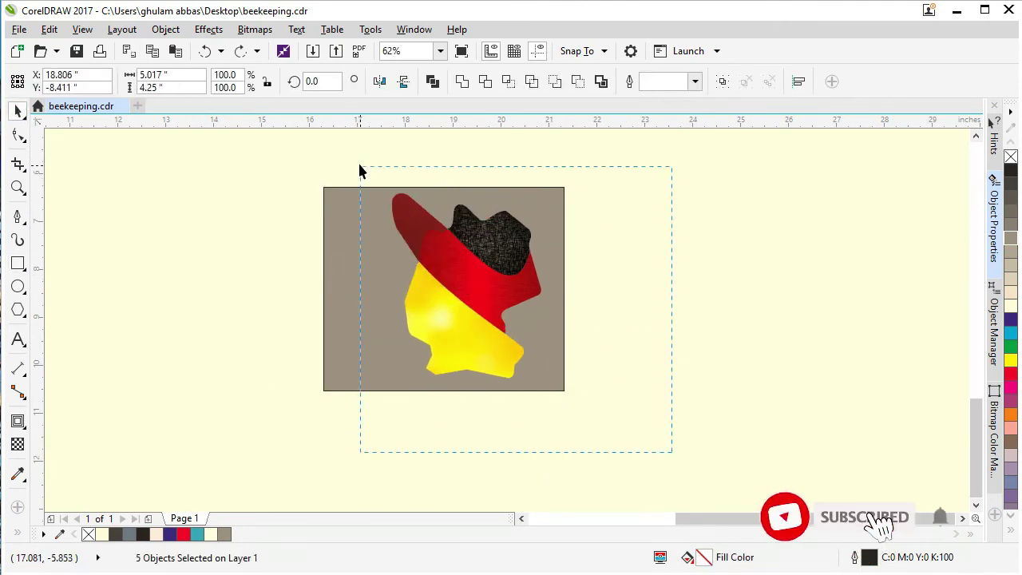
# - Group the four logo shapes and centre the group on the grey rectangle
pyautogui.click(716, 89)
pyautogui.moveTo(634, 429); pyautogui.dragTo(258, 155)
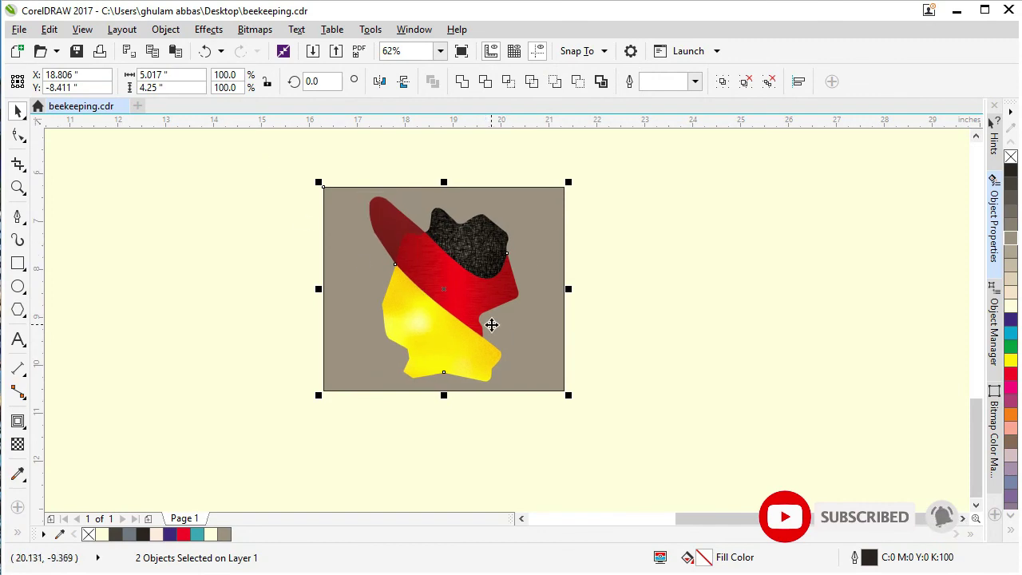
pyautogui.hotkey('shift', 'F2')
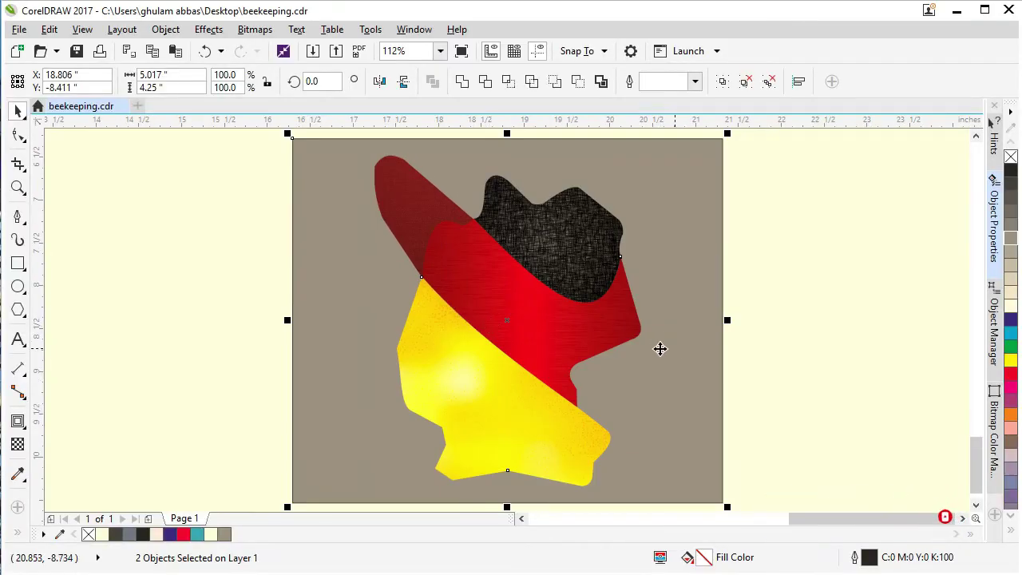
pyautogui.scroll(2, 543, 333)
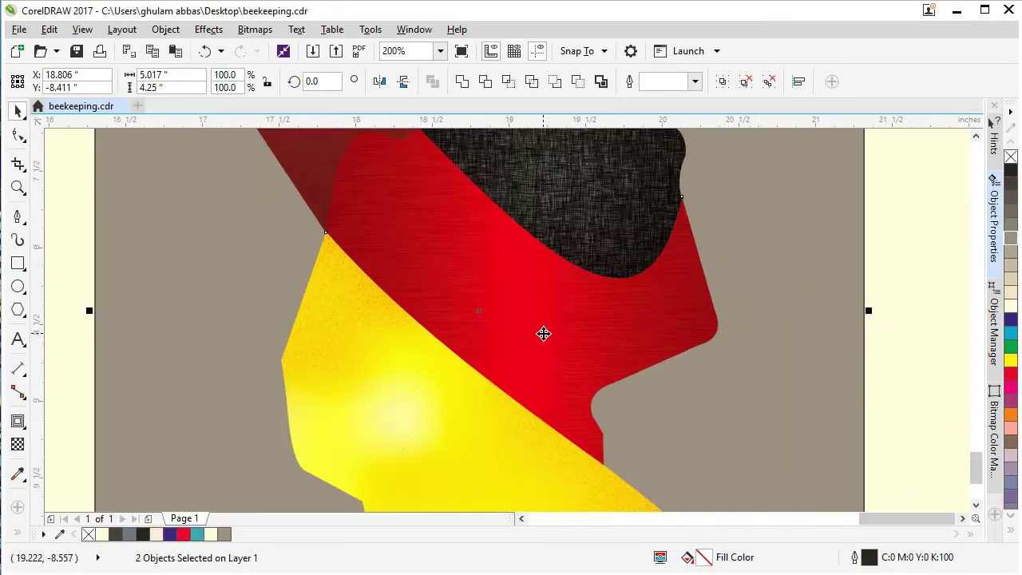